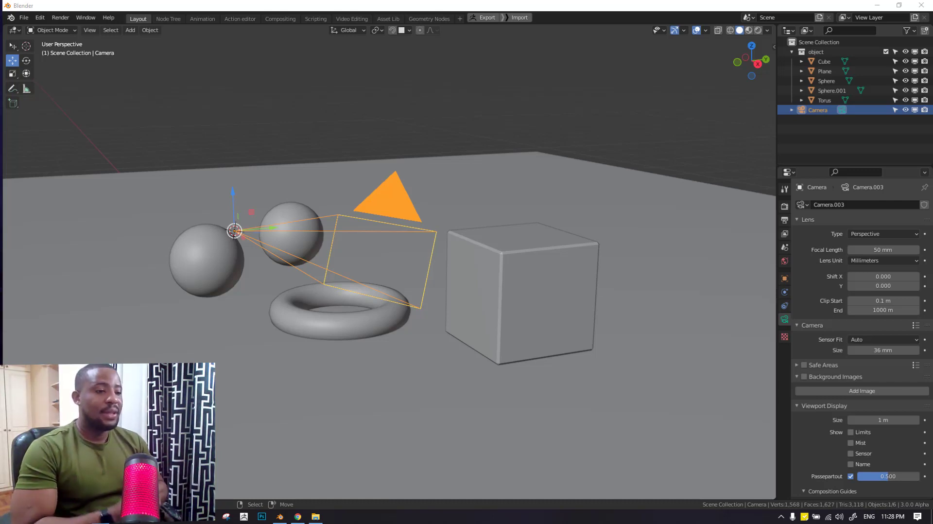
# - Delete the old camera from the scene with X
pyautogui.moveTo(269, 415); pyautogui.dragTo(486, 311, button='middle')
pyautogui.press('x')
pyautogui.click(486, 310)
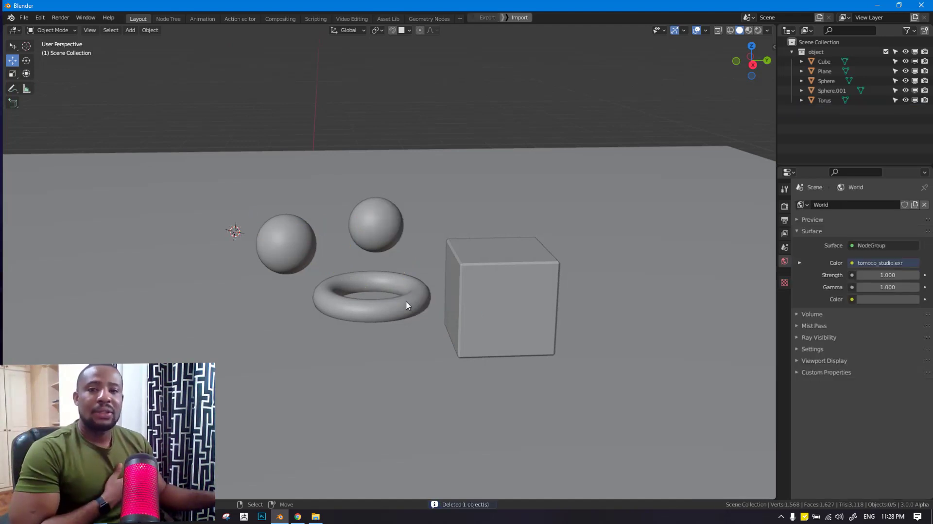
pyautogui.moveTo(332, 244); pyautogui.dragTo(352, 244, button='middle')
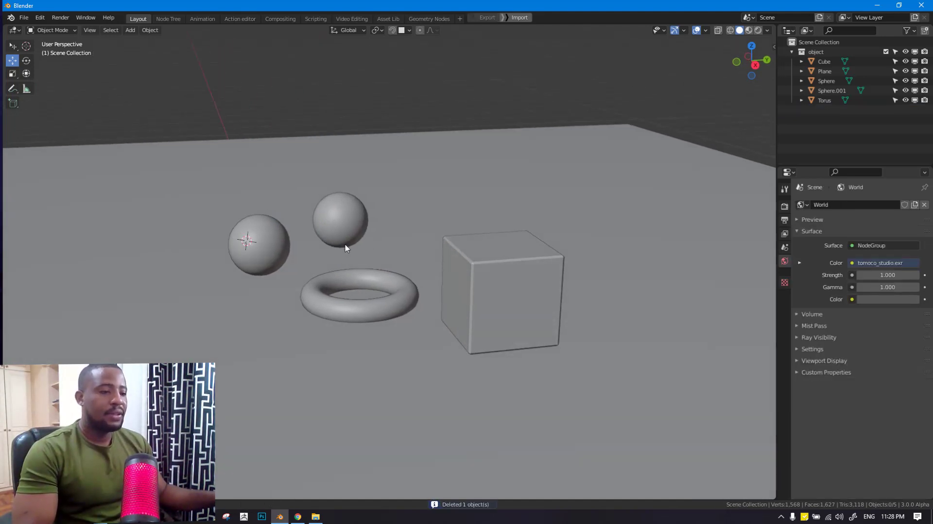
# - Add a new camera at the 3D cursor and slide it left of the spheres along Y
pyautogui.click(129, 30)
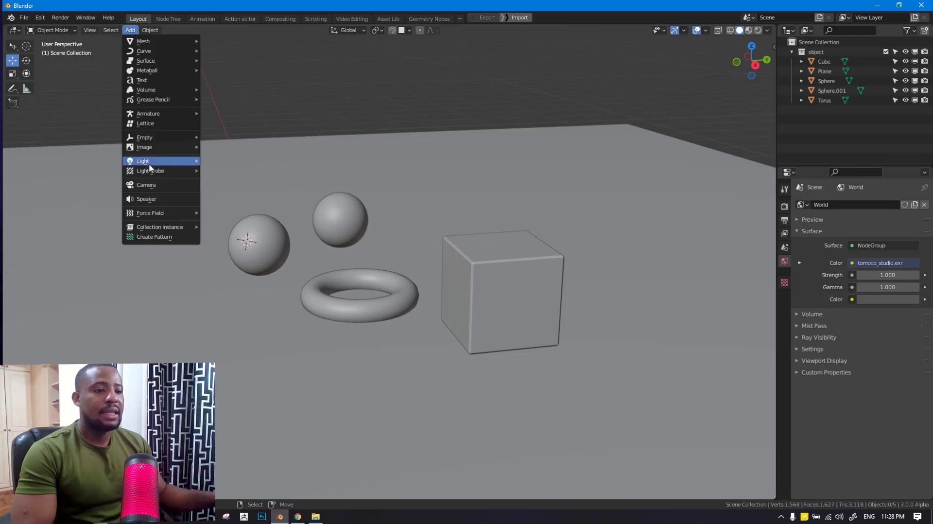
pyautogui.click(152, 183)
pyautogui.moveTo(246, 226); pyautogui.dragTo(350, 233, button='middle')
pyautogui.press('Delete')
pyautogui.hotkey('shift', 'a')
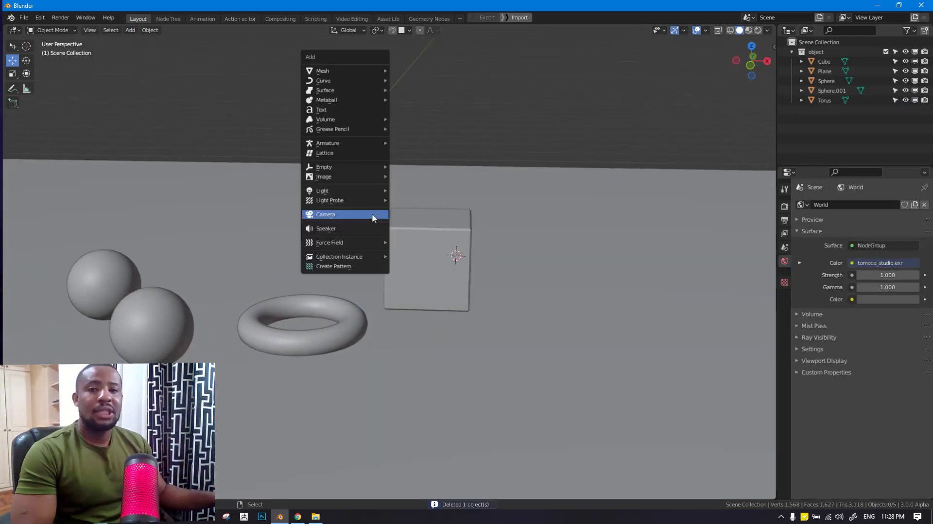
pyautogui.click(374, 215)
pyautogui.moveTo(454, 251); pyautogui.dragTo(350, 262, button='middle')
pyautogui.moveTo(350, 256); pyautogui.dragTo(199, 268)
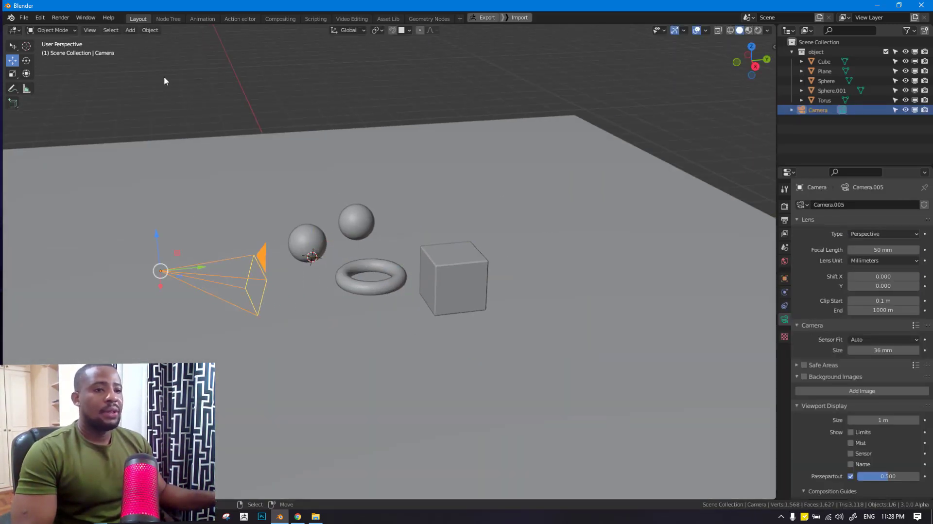
# - Switch the viewport to the active camera view (Numpad 0), framing the torus and cube
pyautogui.click(89, 31)
pyautogui.moveTo(157, 128)
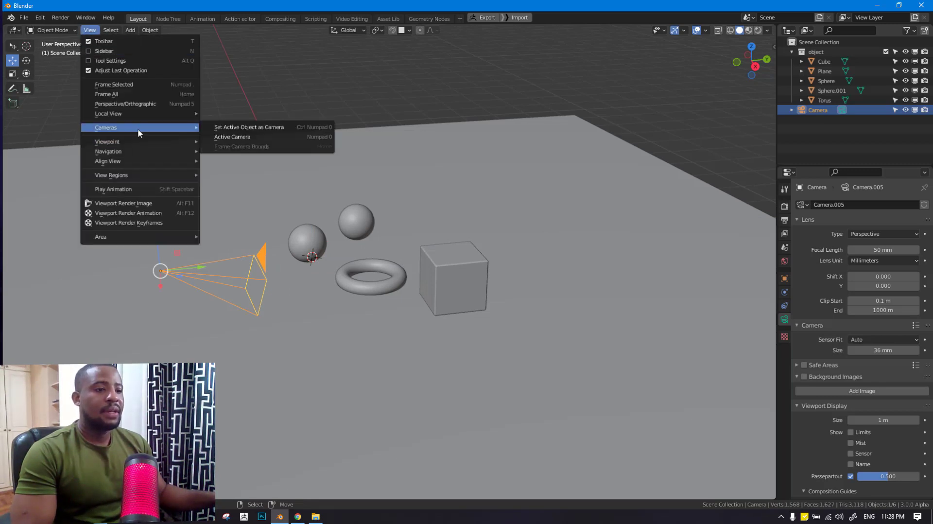
pyautogui.click(250, 137)
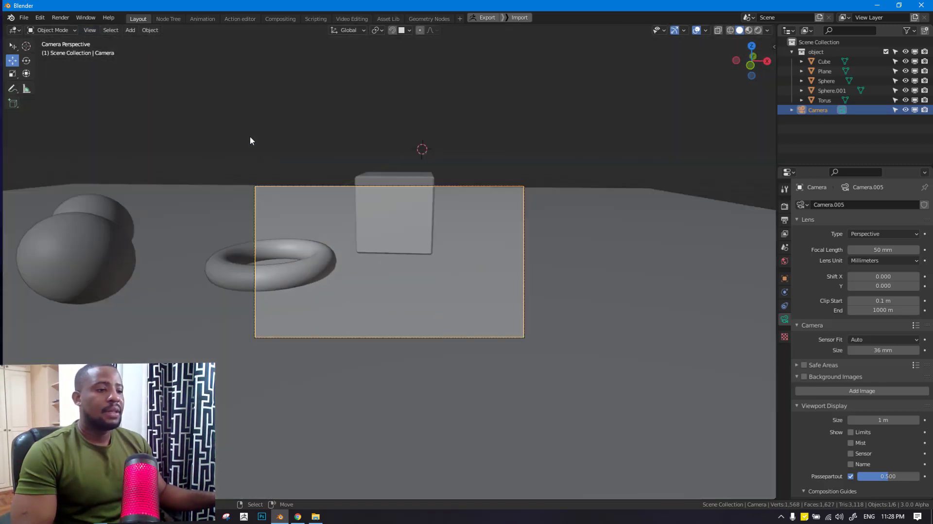
pyautogui.click(89, 30)
pyautogui.moveTo(120, 127)
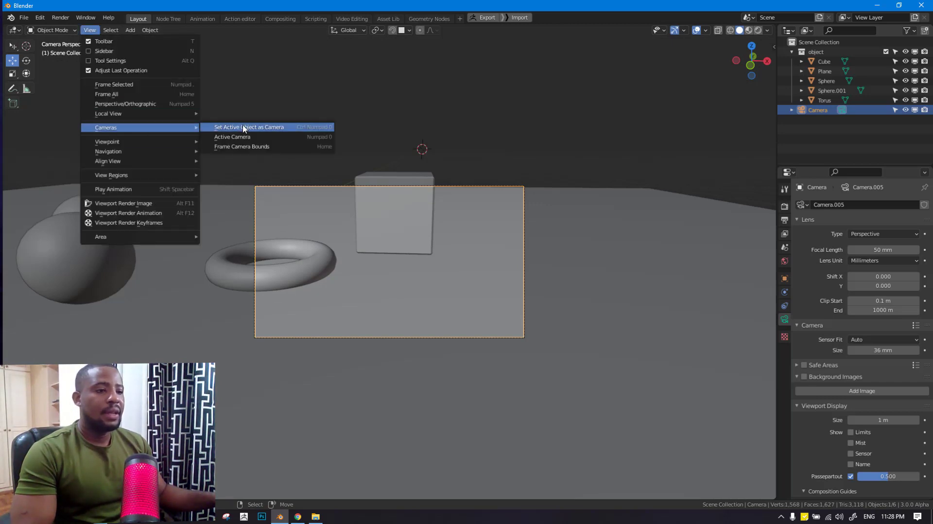
pyautogui.click(320, 136)
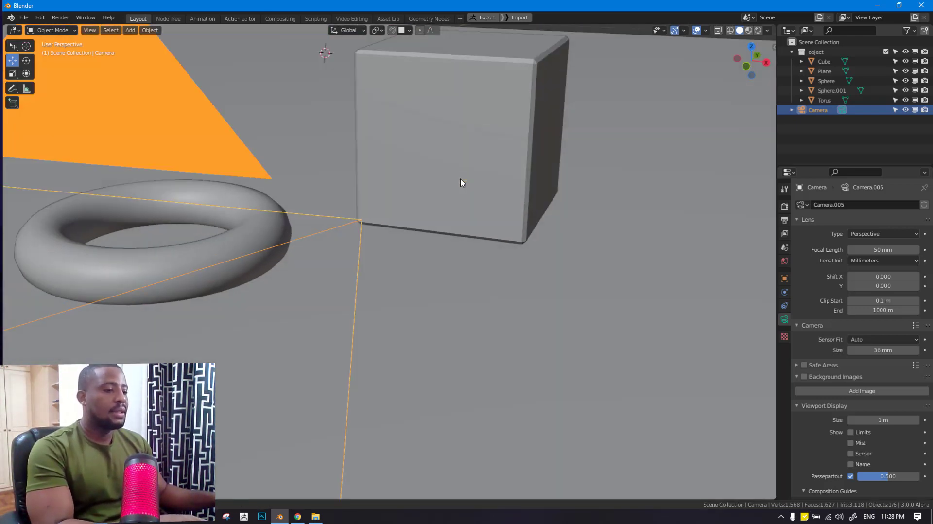
pyautogui.press('KP_0')
pyautogui.press('KP_0')
pyautogui.press('KP_0')
pyautogui.press('KP_0')
pyautogui.scroll(-3, 485, 216)
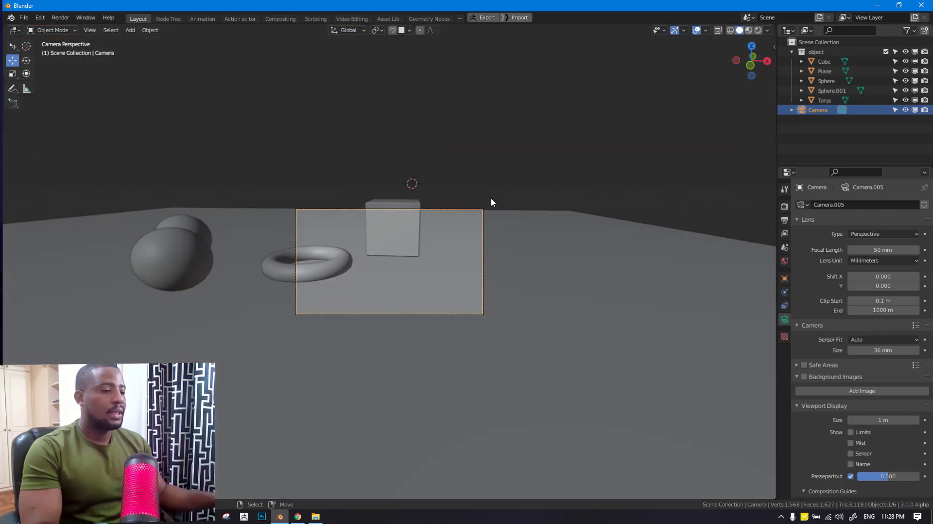
pyautogui.scroll(2, 478, 204)
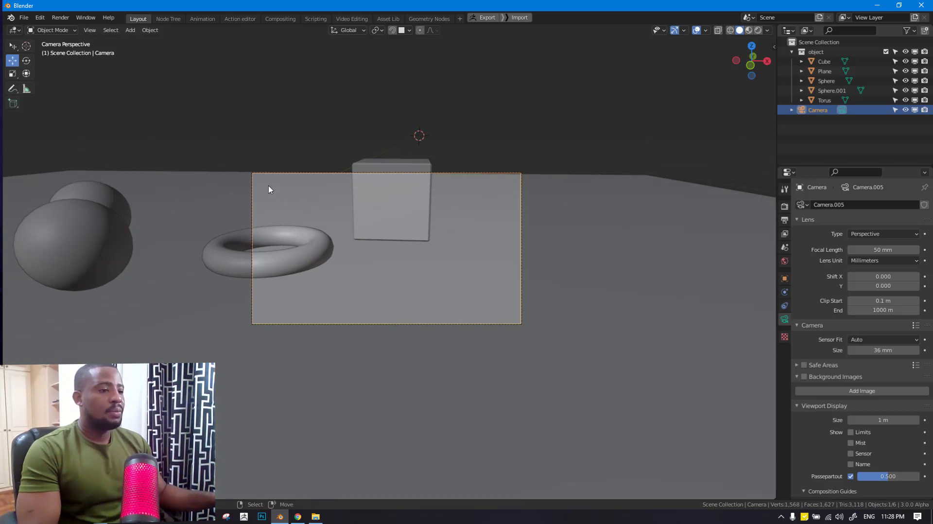
# - Lock the camera to the view and swing it to frame both spheres, torus and cube
pyautogui.press('n')
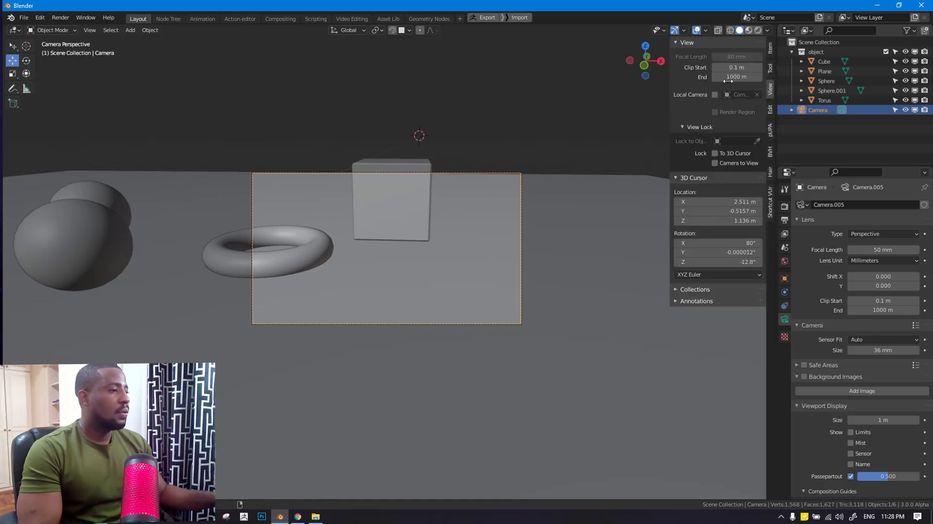
pyautogui.press('n')
pyautogui.press('n')
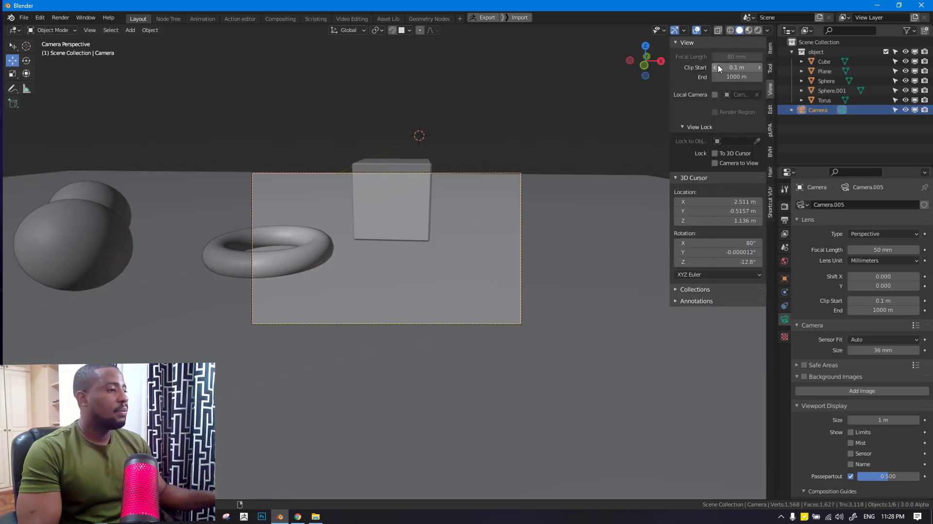
pyautogui.press('n')
pyautogui.click(773, 48)
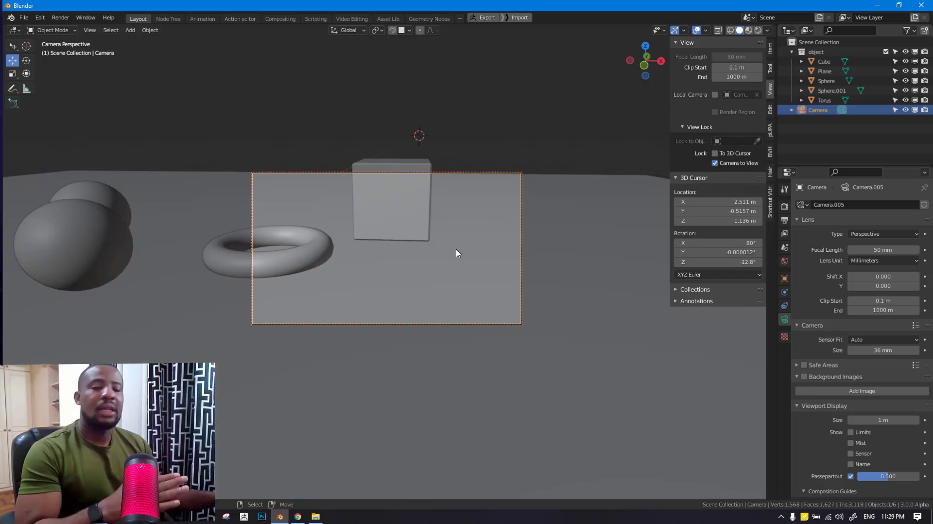
pyautogui.moveTo(450, 262); pyautogui.dragTo(436, 279, button='middle')
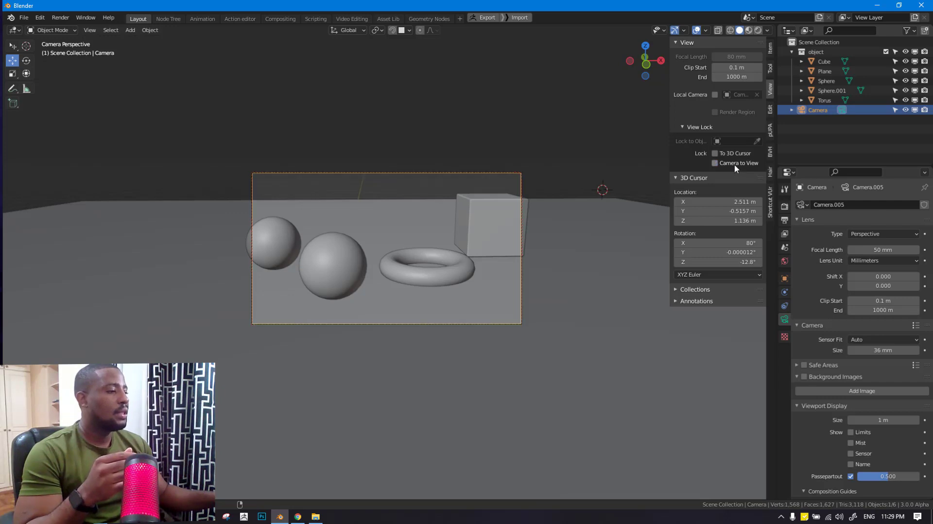
pyautogui.moveTo(396, 229); pyautogui.dragTo(460, 253, button='middle')
pyautogui.scroll(-5, 333, 243)
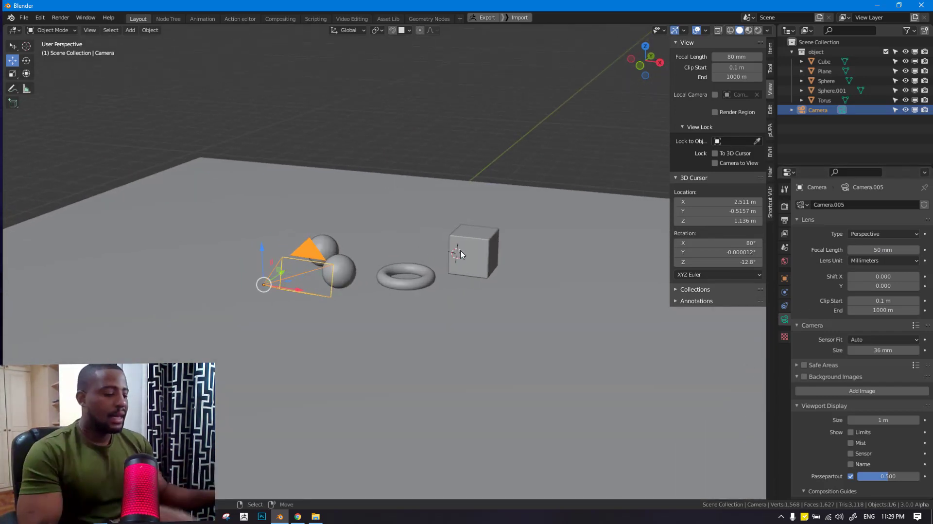
pyautogui.press('KP_0')
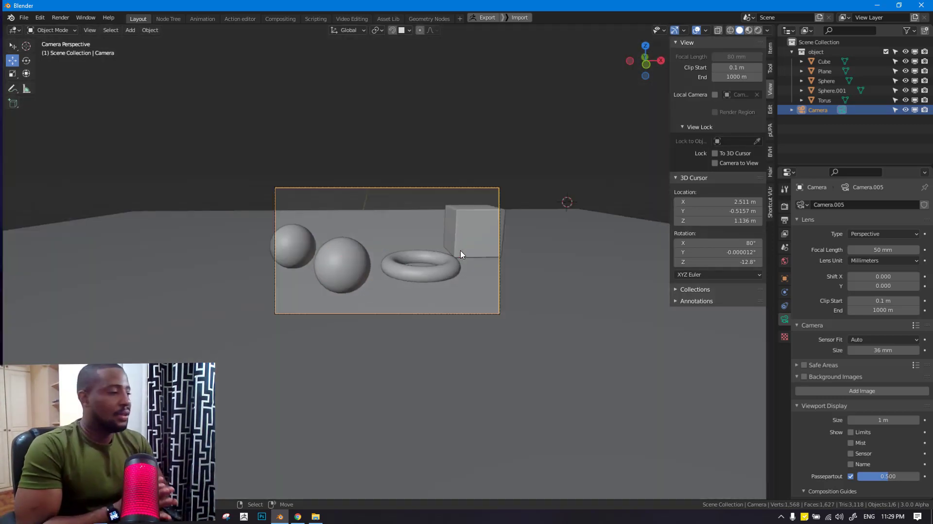
# - Collapse all camera property panels except Lens
pyautogui.click(808, 220)
pyautogui.click(811, 232)
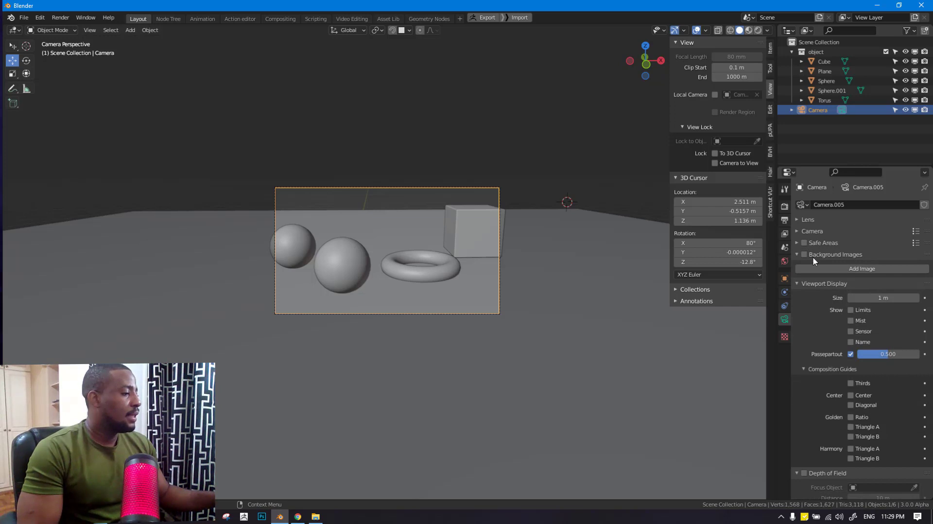
pyautogui.click(814, 257)
pyautogui.click(839, 267)
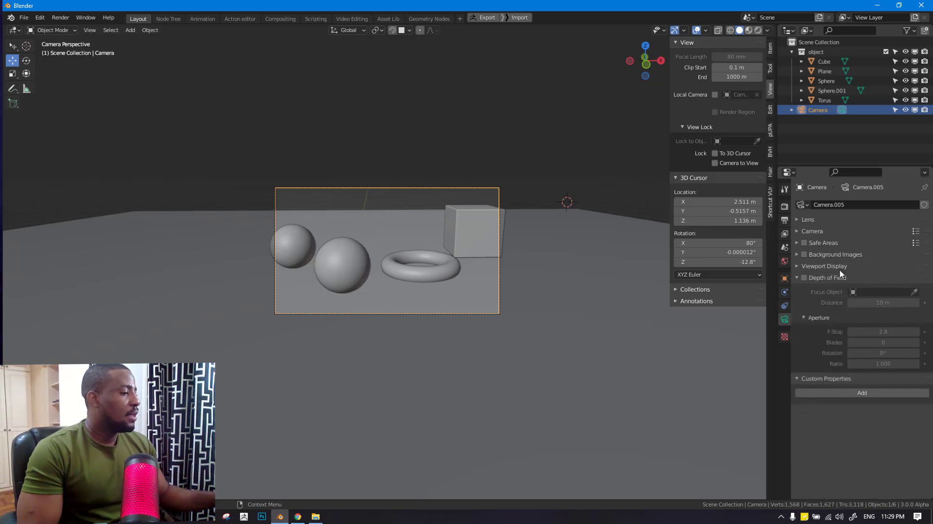
pyautogui.click(831, 279)
pyautogui.click(822, 290)
pyautogui.click(813, 220)
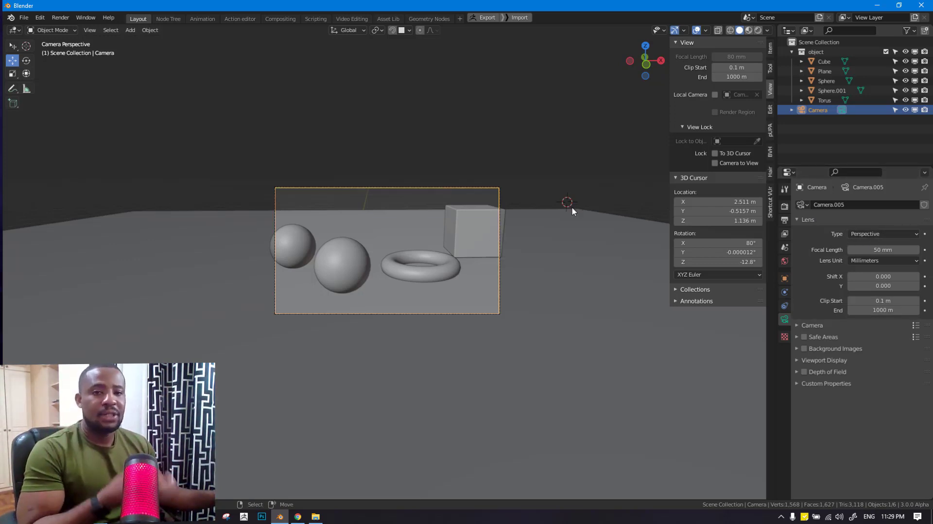
# - Toggle Lock Camera to View on and back off
pyautogui.rightClick(529, 178)
pyautogui.click(468, 264)
pyautogui.scroll(-3, 470, 264)
pyautogui.rightClick(491, 236)
pyautogui.click(491, 236)
pyautogui.scroll(4, 492, 236)
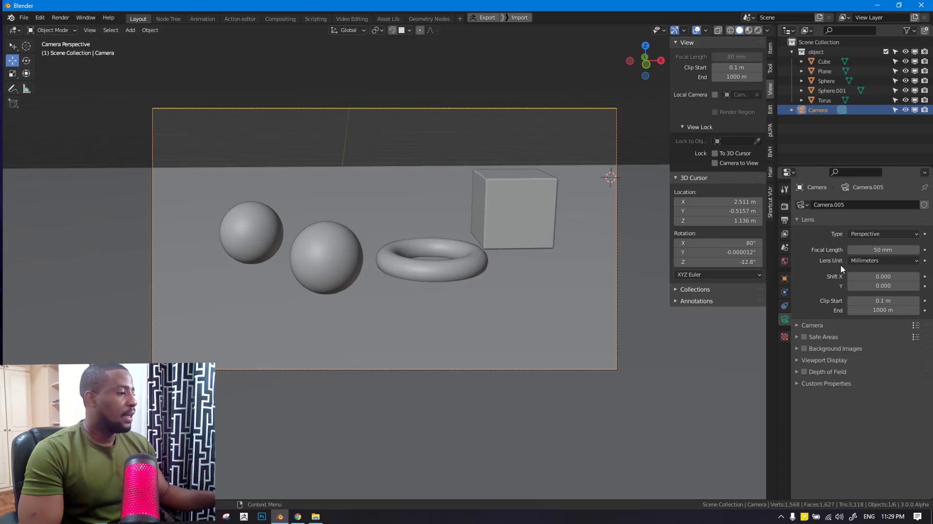
# - Set the focal length to 35 mm and lock the camera to the view to lower the horizon
pyautogui.click(870, 249)
pyautogui.write('35')
pyautogui.press('Return')
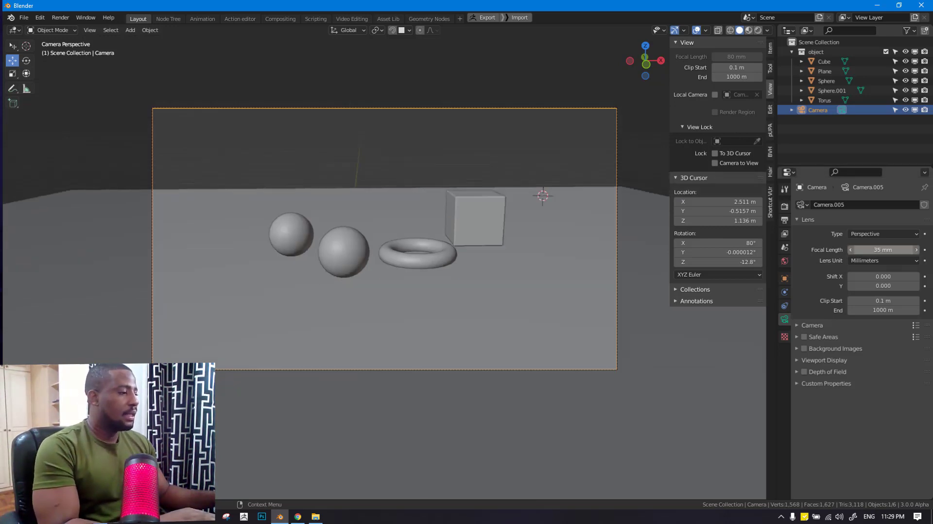
pyautogui.rightClick(571, 186)
pyautogui.click(571, 185)
pyautogui.moveTo(479, 211); pyautogui.dragTo(488, 207, button='middle')
# - Return the focal length to 50 mm and move the camera closer, looking down on the objects
pyautogui.click(888, 250)
pyautogui.write('50')
pyautogui.press('Return')
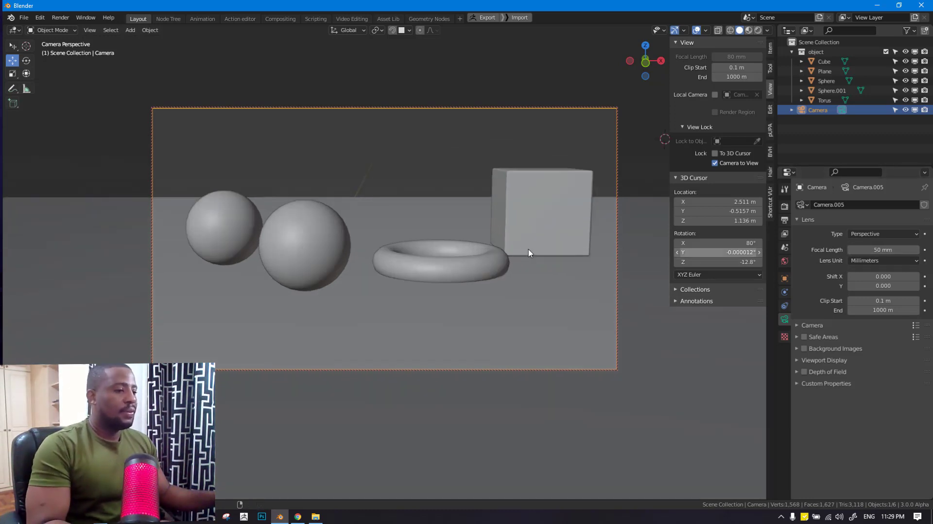
pyautogui.moveTo(506, 254); pyautogui.dragTo(529, 265, button='middle')
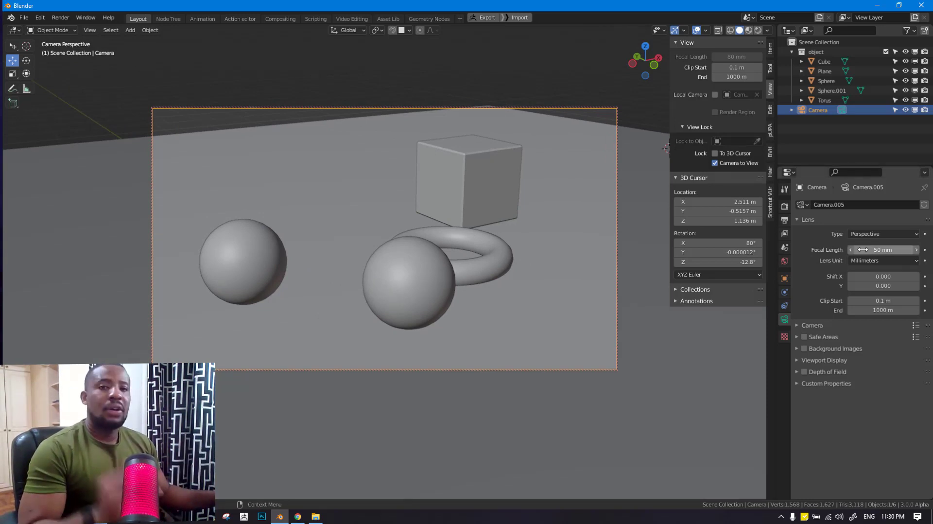
# - Make the camera orthographic and orbit it to spread the spheres and cube apart
pyautogui.click(876, 234)
pyautogui.click(874, 255)
pyautogui.moveTo(543, 257); pyautogui.dragTo(565, 254, button='middle')
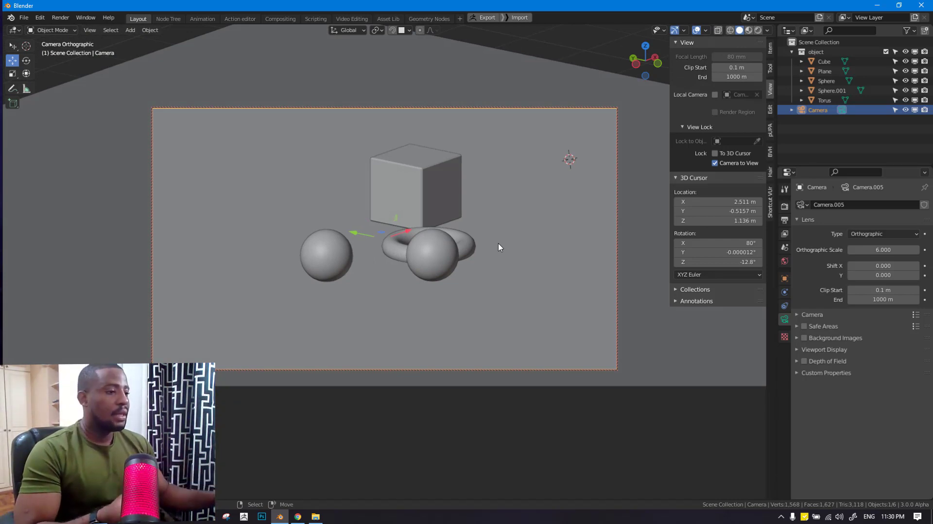
pyautogui.moveTo(463, 245); pyautogui.dragTo(367, 243, button='middle')
pyautogui.scroll(-4, 482, 214)
pyautogui.scroll(2, 443, 249)
pyautogui.scroll(3, 443, 249)
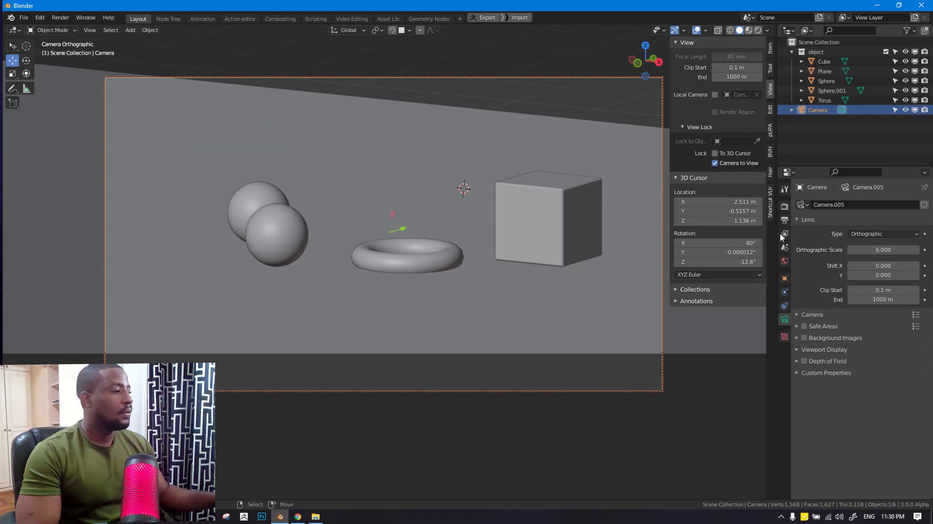
pyautogui.scroll(-3, 381, 230)
pyautogui.scroll(2, 401, 228)
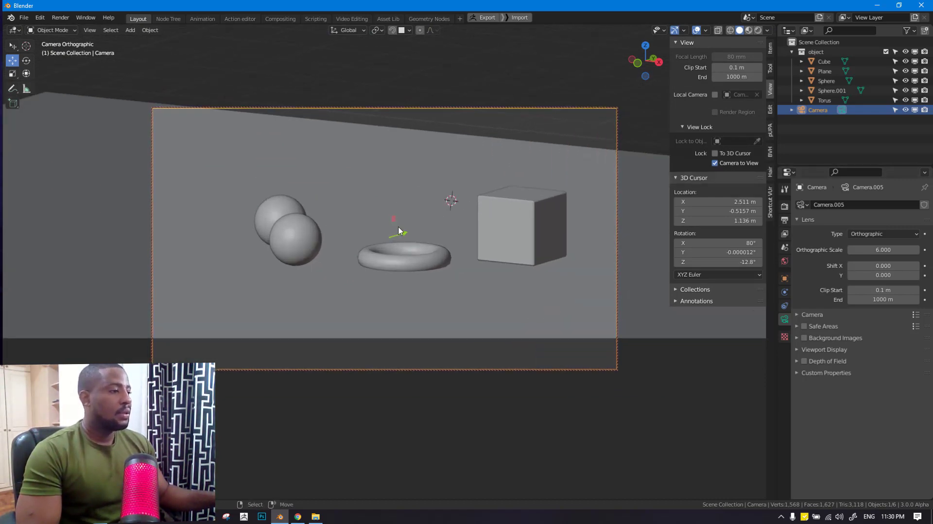
# - Reduce the orthographic scale to 4.700 and unlock the camera from the view
pyautogui.moveTo(882, 249)
pyautogui.mouseDown()
pyautogui.moveTo(904, 249)
pyautogui.moveTo(869, 249)
pyautogui.moveTo(908, 249)
pyautogui.moveTo(874, 249)
pyautogui.mouseUp()
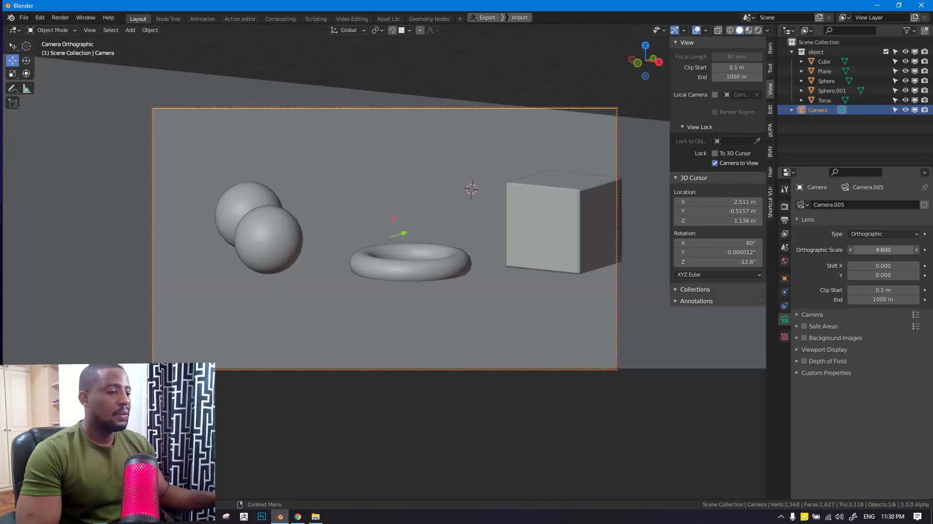
pyautogui.press('q')
pyautogui.click(592, 194)
# - Slide the camera left along Y and reframe so every object fits in camera view
pyautogui.moveTo(437, 229); pyautogui.dragTo(373, 247, button='middle')
pyautogui.scroll(-4, 240, 187)
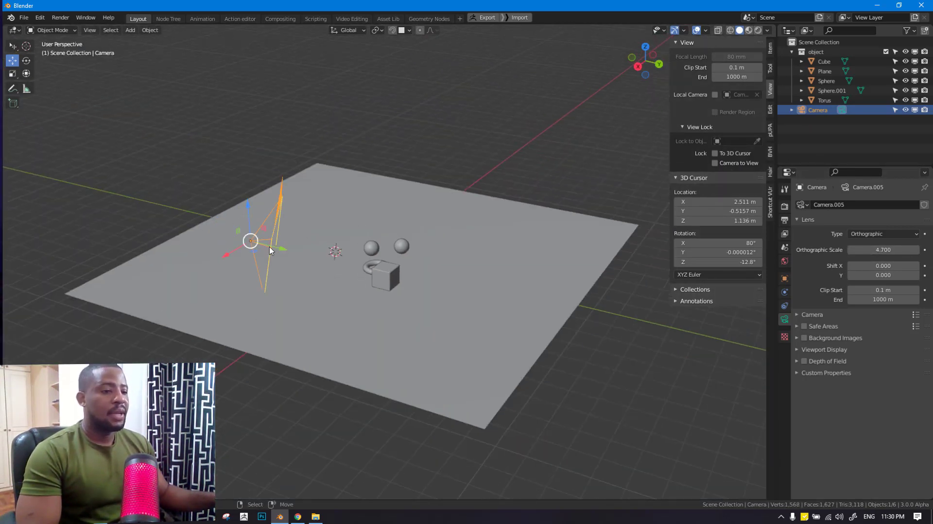
pyautogui.moveTo(272, 250); pyautogui.dragTo(162, 213)
pyautogui.press('KP_0')
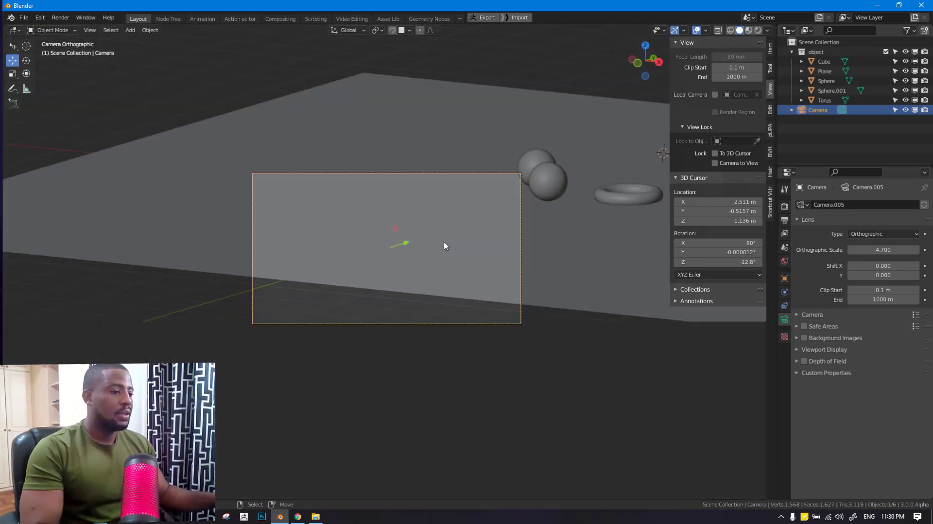
pyautogui.moveTo(406, 244); pyautogui.dragTo(204, 350)
# - Give the camera a Panoramic lens and preview it with Rendered shading
pyautogui.click(894, 233)
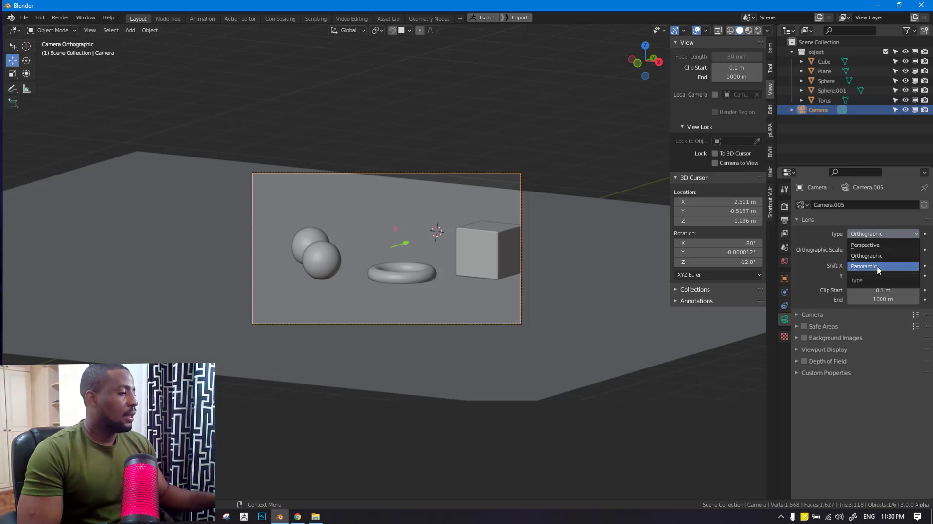
pyautogui.click(872, 267)
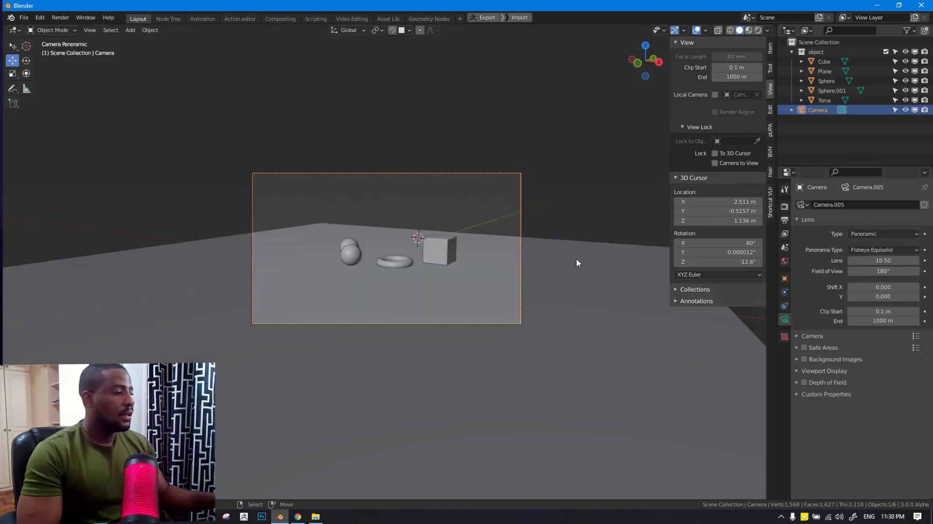
pyautogui.scroll(3, 289, 271)
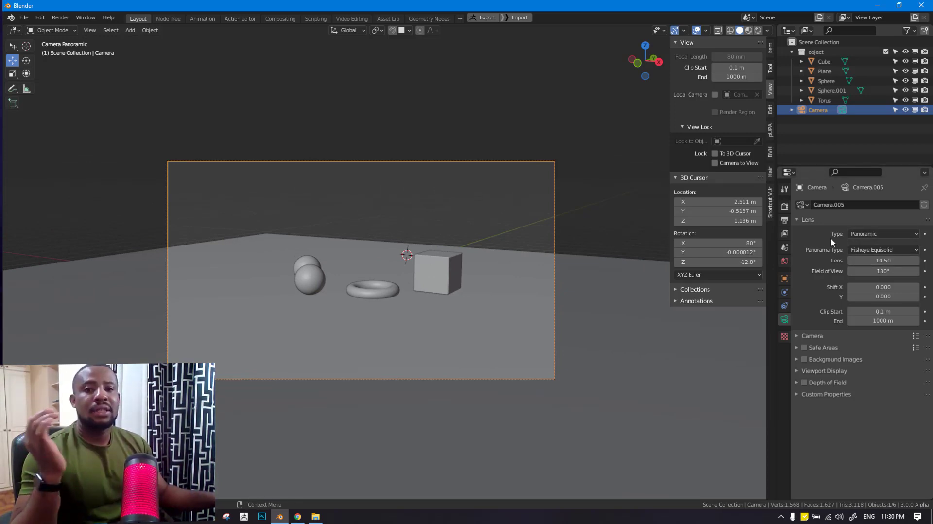
pyautogui.click(757, 30)
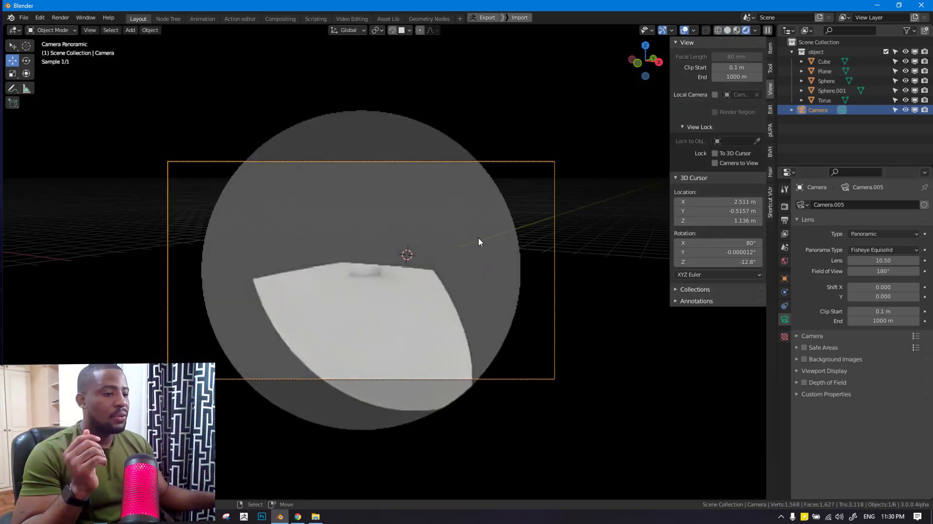
pyautogui.scroll(2, 478, 237)
pyautogui.scroll(3, 478, 243)
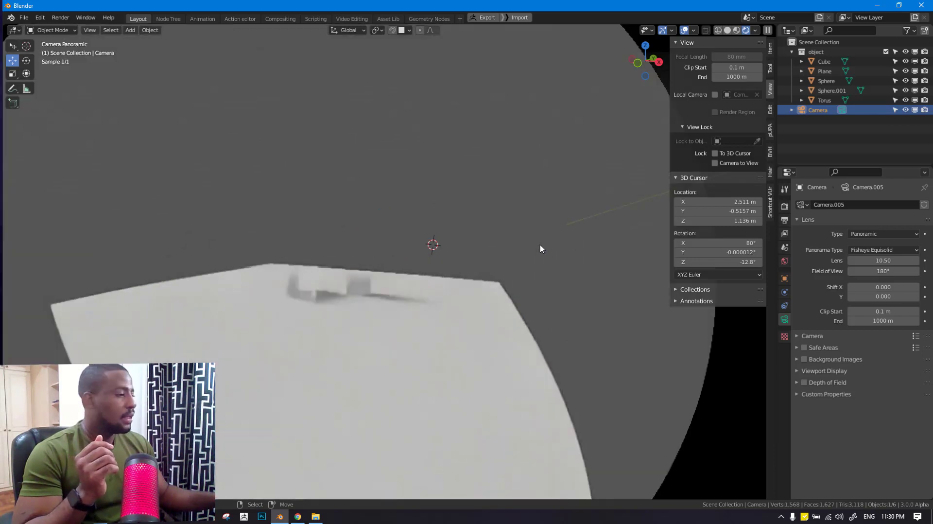
pyautogui.scroll(-1, 495, 270)
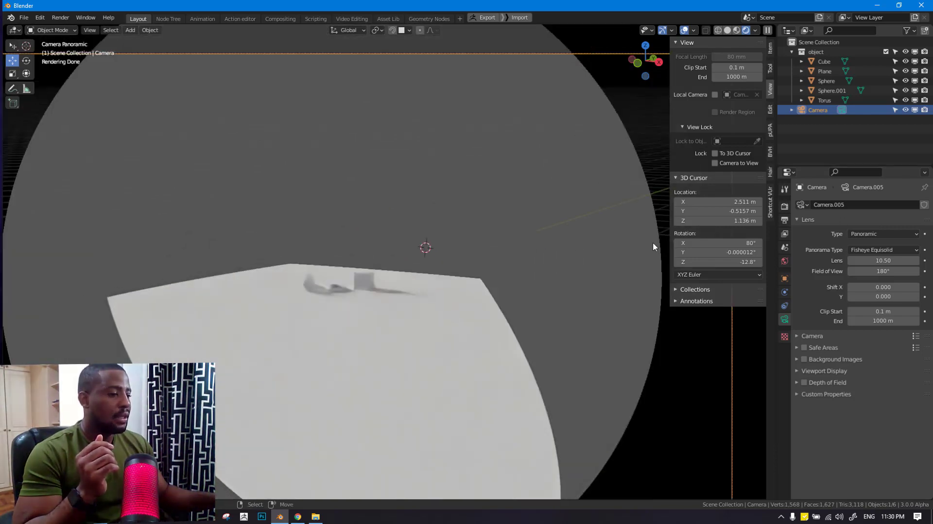
pyautogui.scroll(-3, 653, 242)
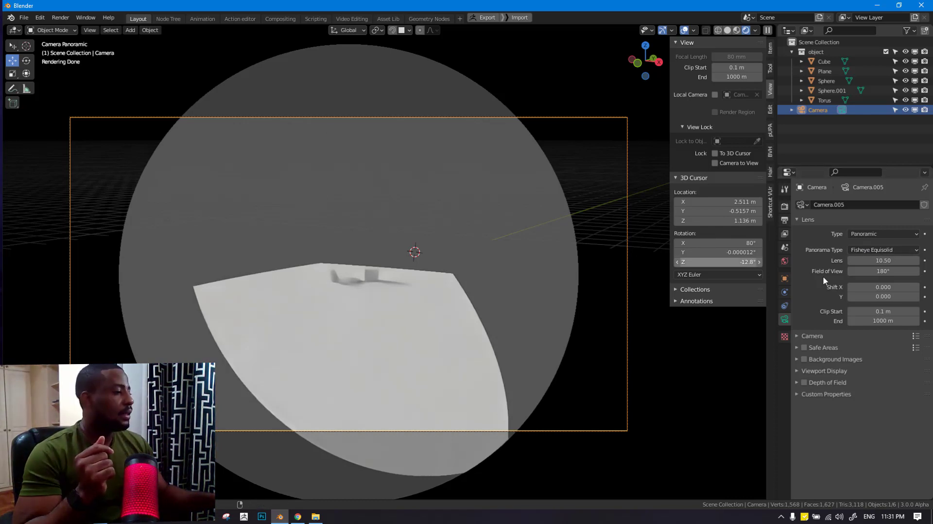
# - Try Equirectangular with Latitude Min -89°, then Fisheye Equisolid with lens 15.00
pyautogui.click(866, 250)
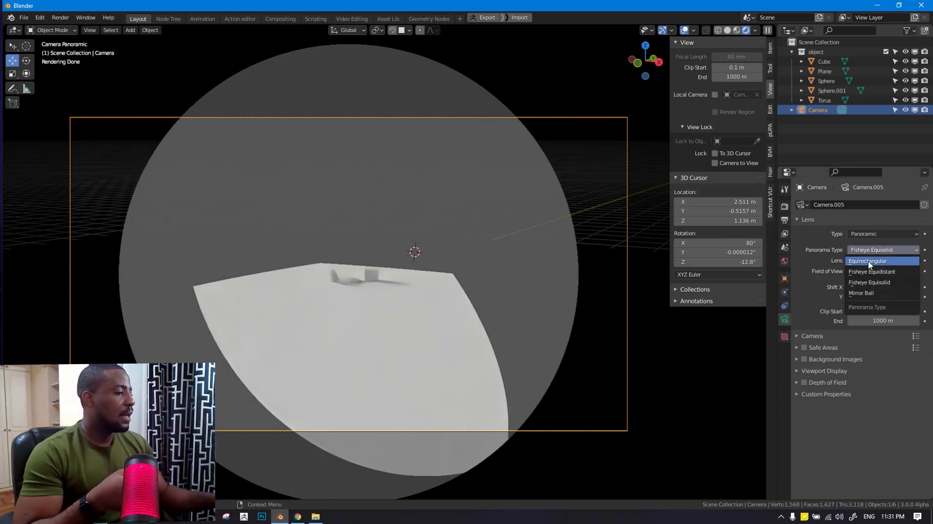
pyautogui.click(864, 263)
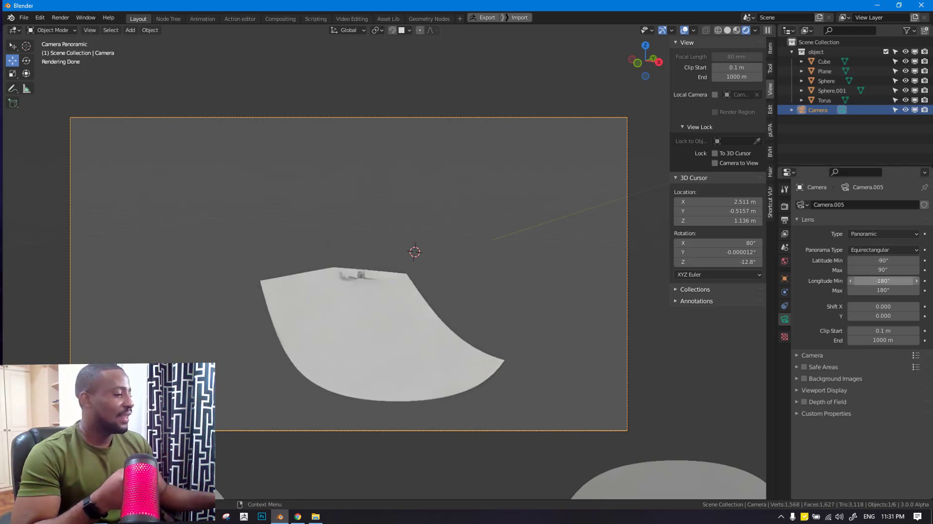
pyautogui.click(916, 261)
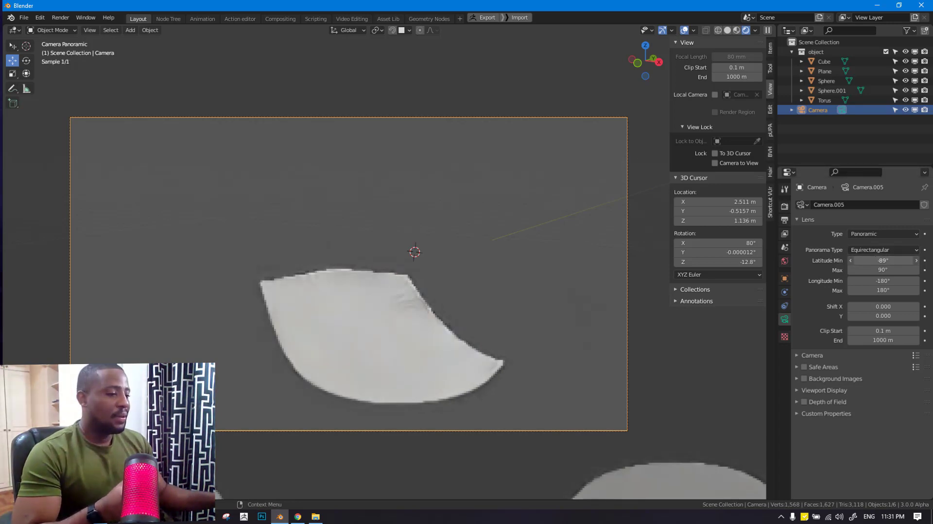
pyautogui.click(879, 249)
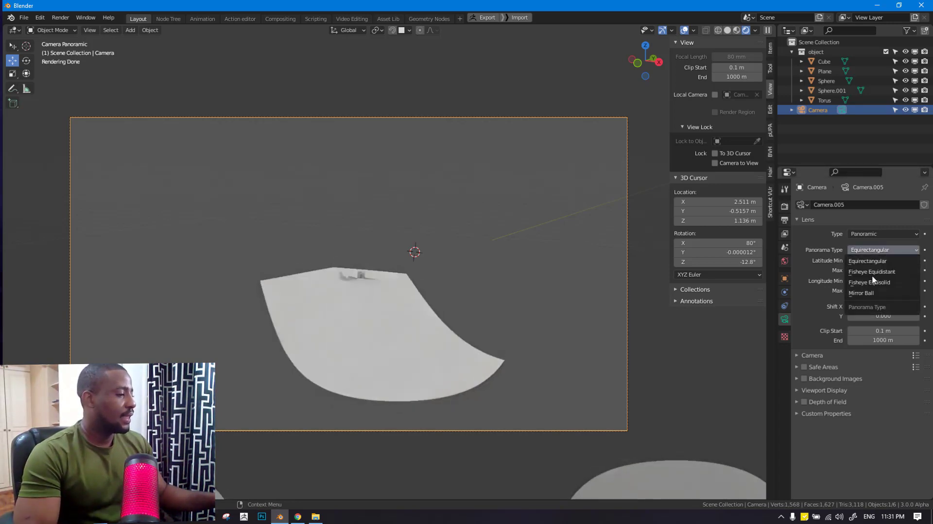
pyautogui.click(873, 282)
pyautogui.click(882, 249)
pyautogui.moveTo(874, 260); pyautogui.dragTo(909, 260)
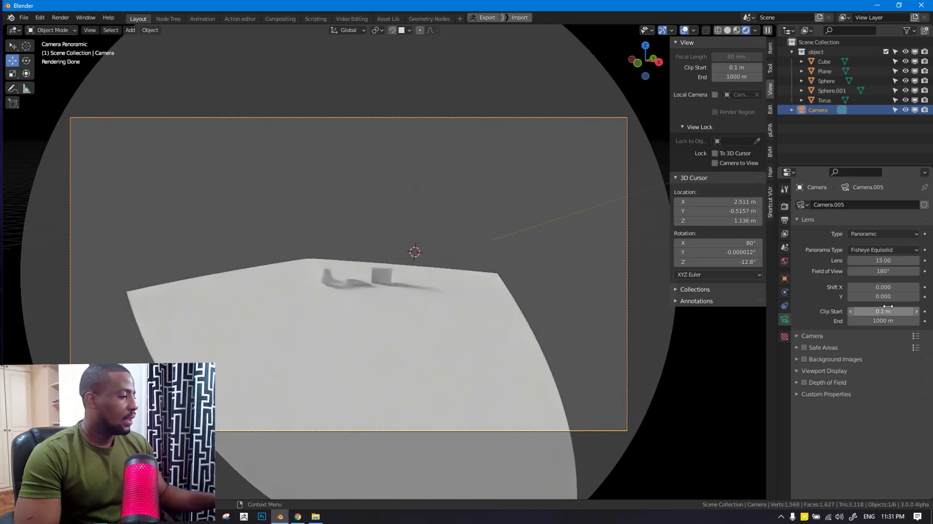
# - Set sensor size to 100 mm, then reduce it and shift the image sideways
pyautogui.click(812, 336)
pyautogui.doubleClick(882, 360)
pyautogui.write('100')
pyautogui.press('Return')
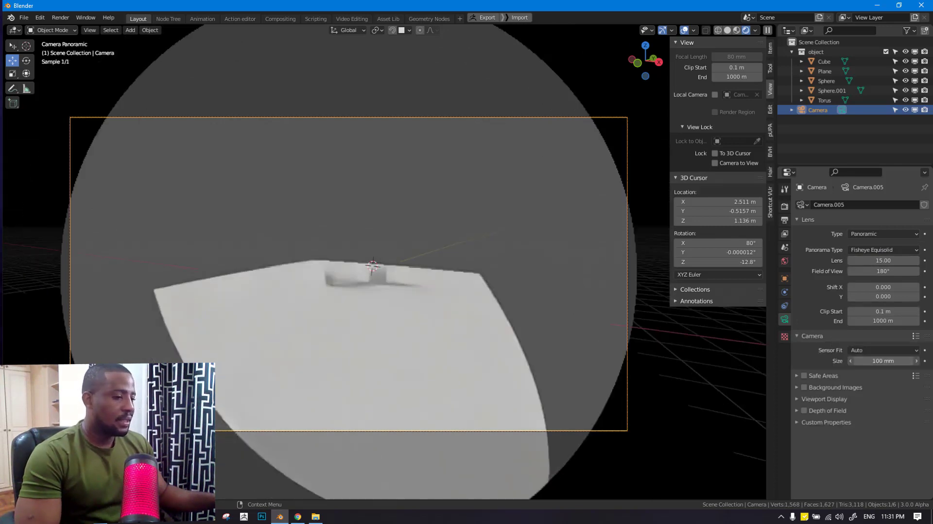
pyautogui.moveTo(882, 361); pyautogui.dragTo(567, 321)
pyautogui.scroll(-3, 553, 267)
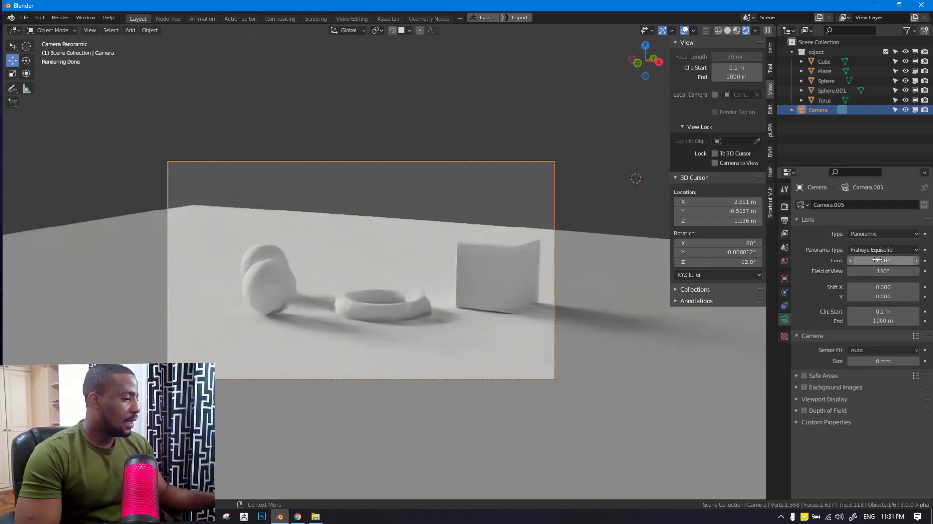
pyautogui.moveTo(883, 287)
pyautogui.mouseDown()
pyautogui.moveTo(916, 286)
pyautogui.moveTo(882, 286)
pyautogui.mouseUp()
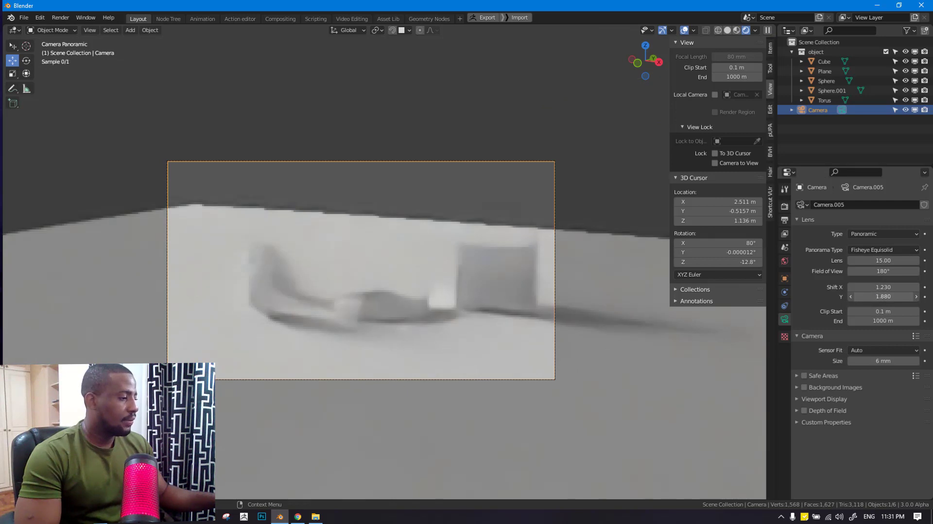
# - Try Fisheye Equidistant and Mirror Ball, ending on Equirectangular with Shift X and Y at 2.000
pyautogui.click(891, 250)
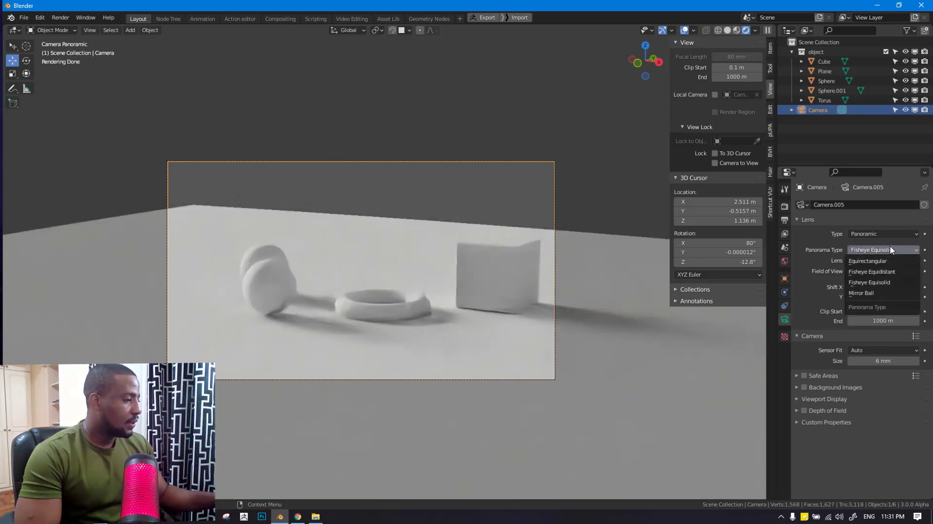
pyautogui.click(884, 272)
pyautogui.moveTo(864, 286); pyautogui.dragTo(880, 287)
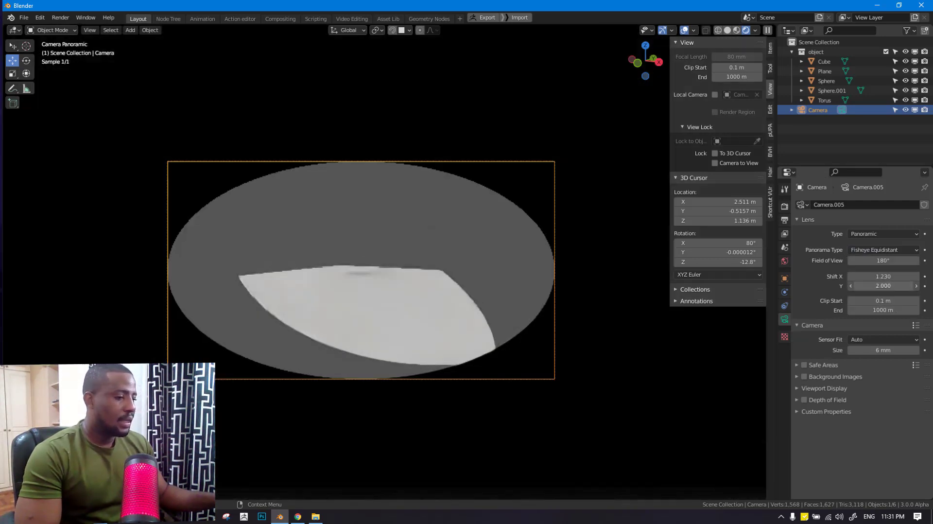
pyautogui.click(876, 251)
pyautogui.click(868, 292)
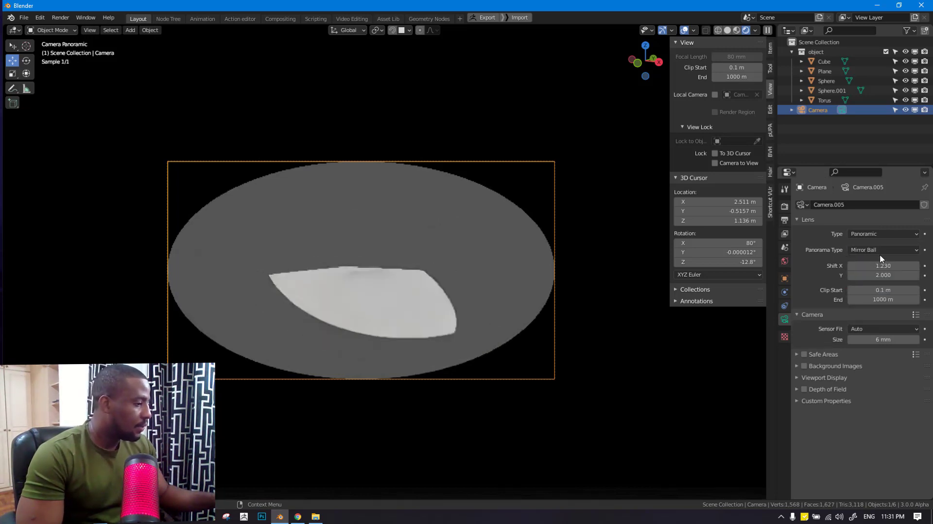
pyautogui.click(880, 251)
pyautogui.click(874, 262)
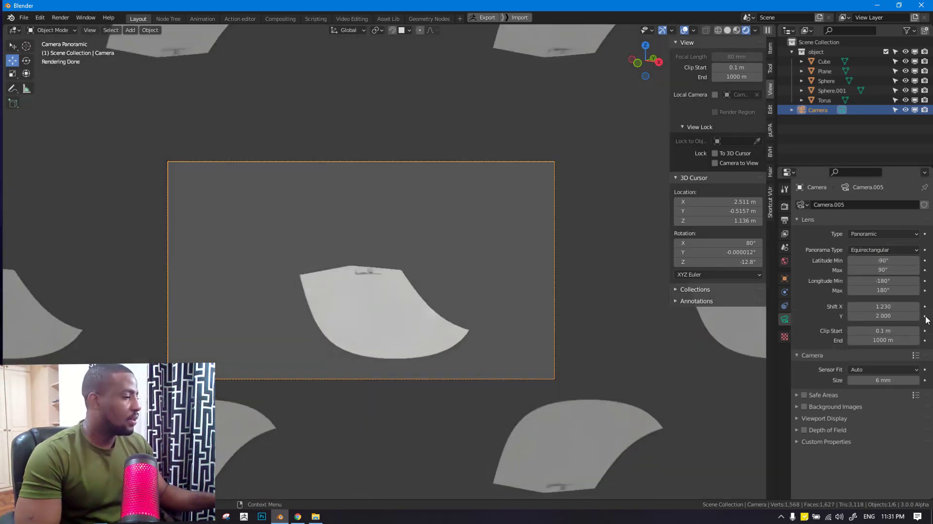
pyautogui.moveTo(877, 306); pyautogui.dragTo(890, 281)
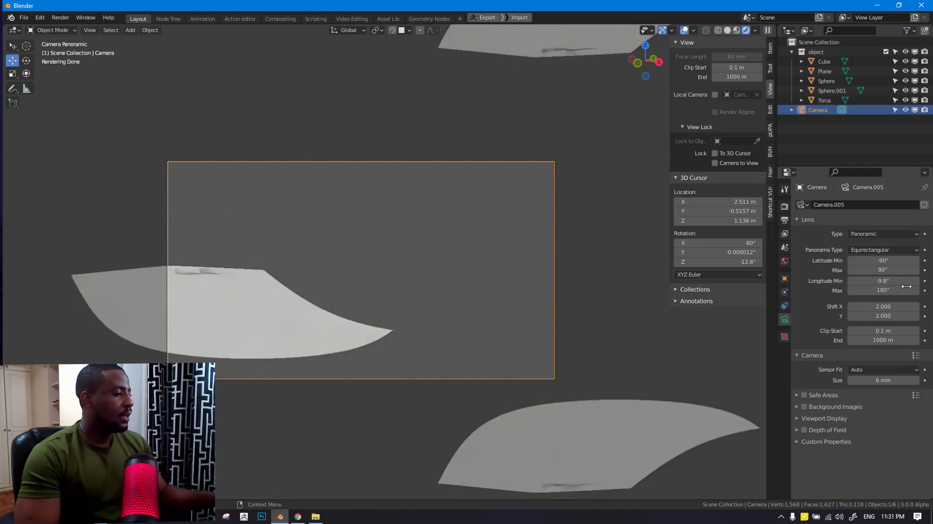
# - Switch the camera lens type back to Perspective
pyautogui.click(858, 234)
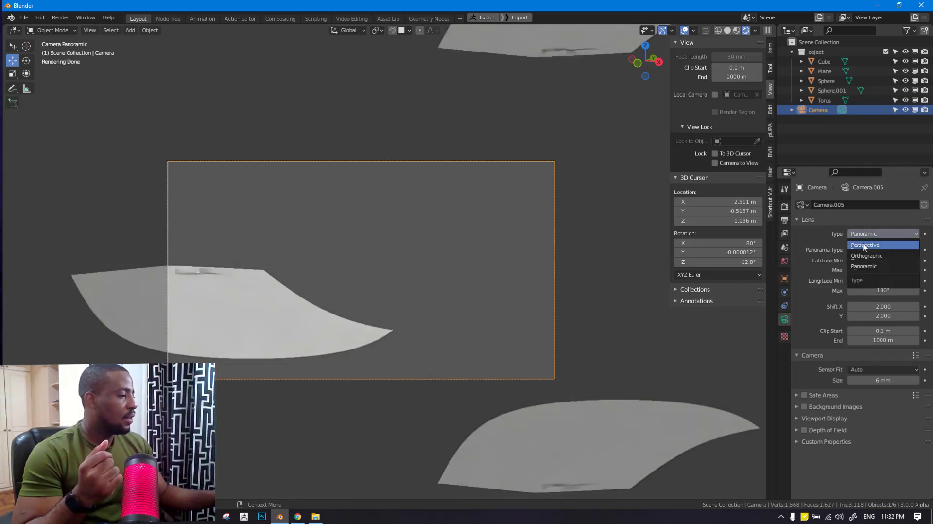
pyautogui.click(863, 246)
pyautogui.scroll(-2, 512, 290)
pyautogui.moveTo(474, 310); pyautogui.dragTo(418, 278, button='middle')
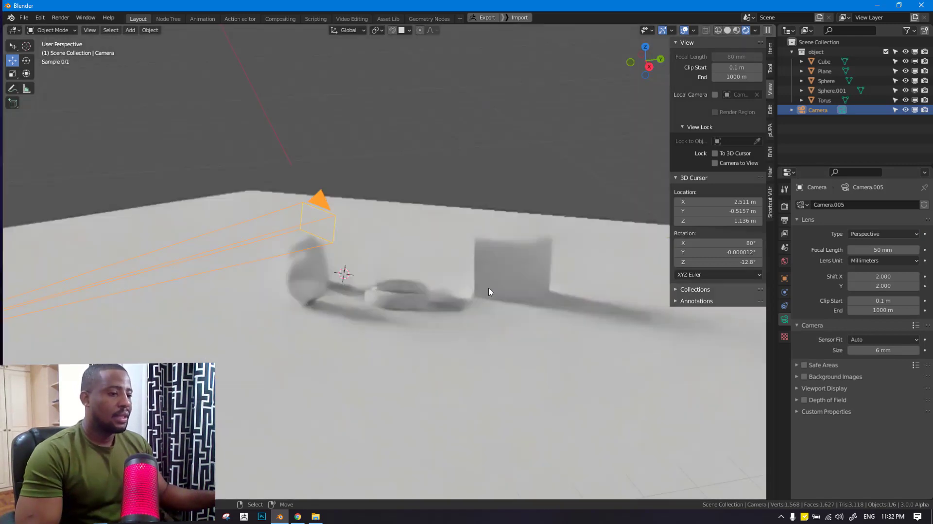
pyautogui.scroll(-3, 489, 285)
# - Delete the camera, add a fresh one with Shift+A, and look through it
pyautogui.press('x')
pyautogui.click(418, 281)
pyautogui.hotkey('shift', 'a')
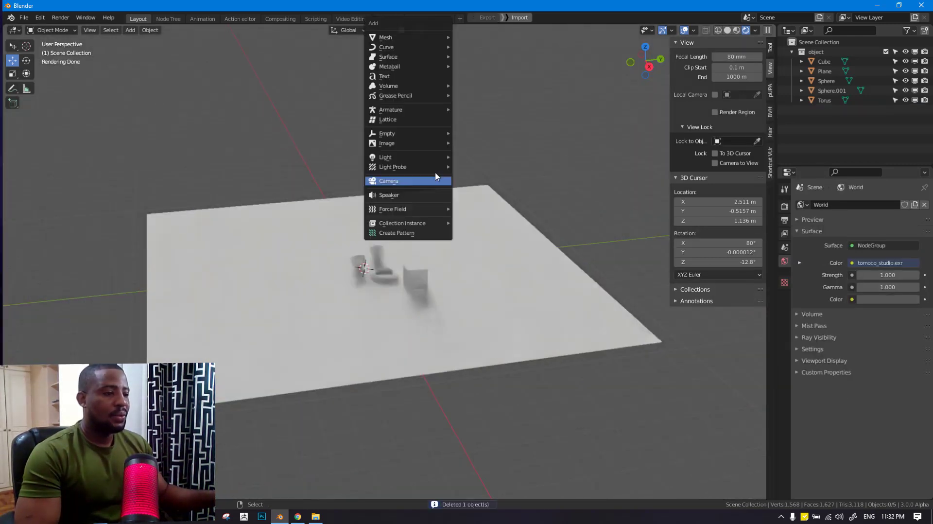
pyautogui.click(420, 185)
pyautogui.press('KP_0')
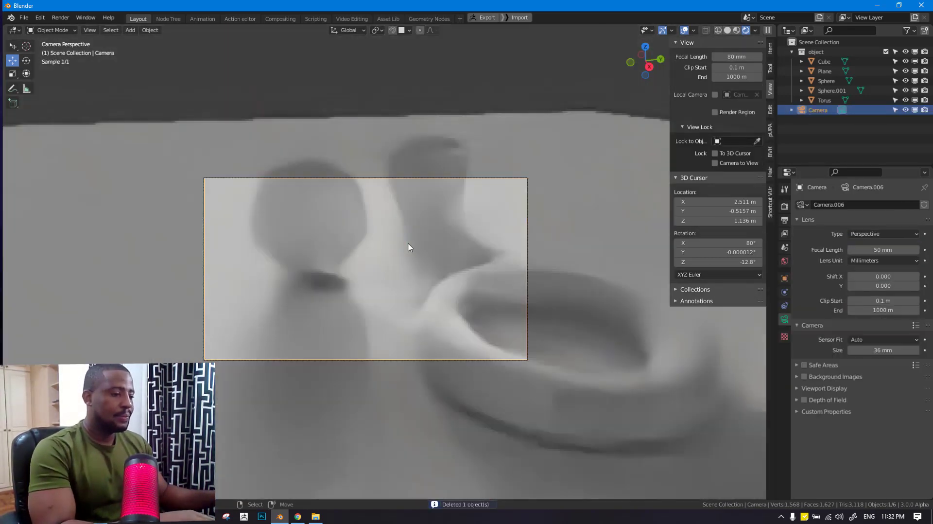
# - Lock the camera to the view via Quick Favorites, then unlock it
pyautogui.press('q')
pyautogui.click(496, 244)
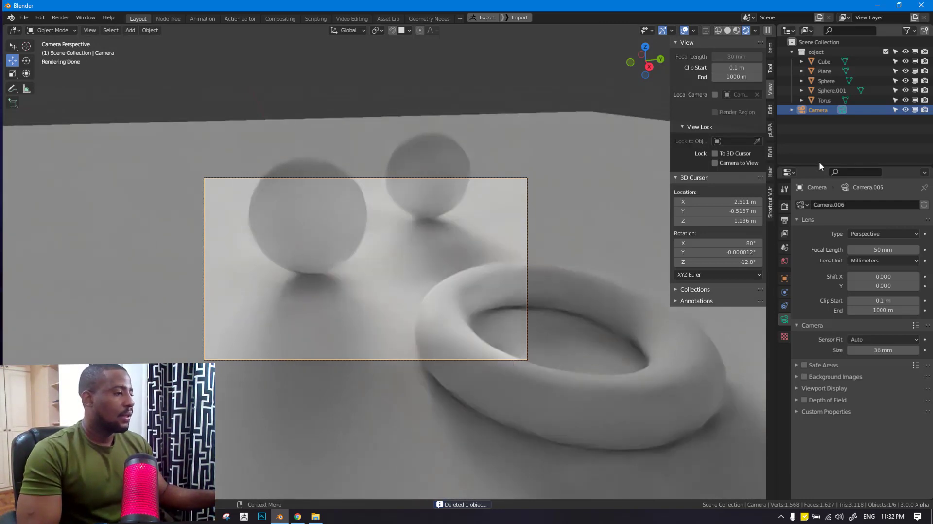
pyautogui.scroll(-5, 478, 271)
pyautogui.press('q')
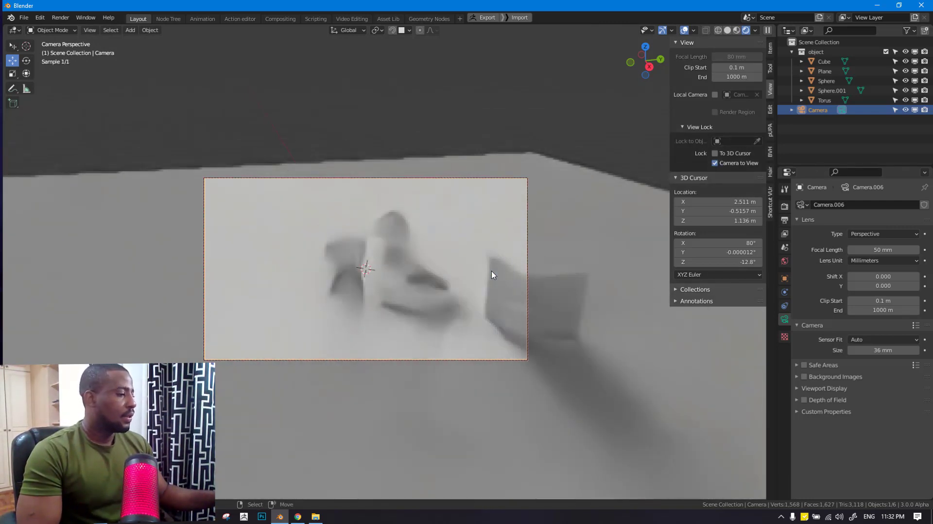
pyautogui.click(491, 272)
# - Adjust sensor size to 63 mm and lengthen the focal length to 205 mm
pyautogui.click(869, 339)
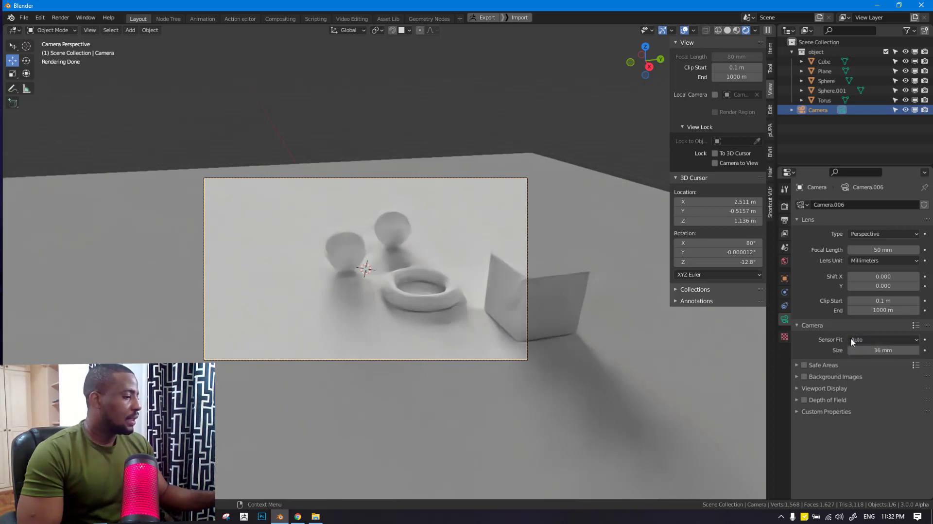
pyautogui.click(891, 339)
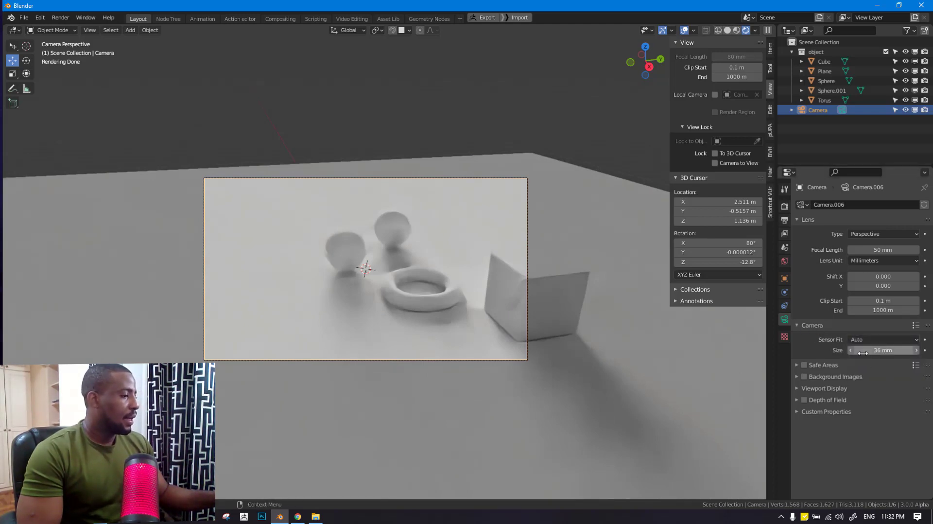
pyautogui.moveTo(861, 352); pyautogui.dragTo(897, 350)
pyautogui.moveTo(883, 249)
pyautogui.mouseDown()
pyautogui.moveTo(855, 250)
pyautogui.moveTo(901, 249)
pyautogui.mouseUp()
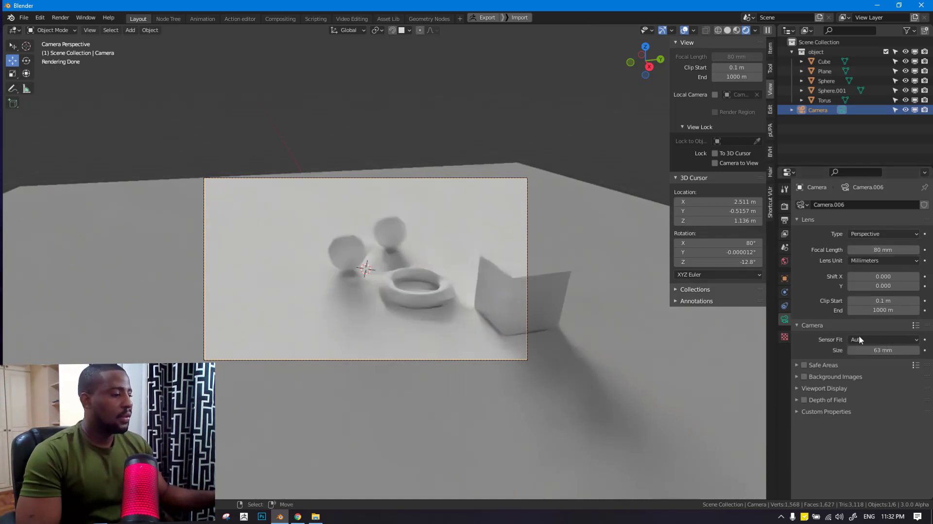
pyautogui.moveTo(879, 249)
pyautogui.mouseDown()
pyautogui.moveTo(909, 249)
pyautogui.moveTo(850, 249)
pyautogui.moveTo(896, 250)
pyautogui.mouseUp()
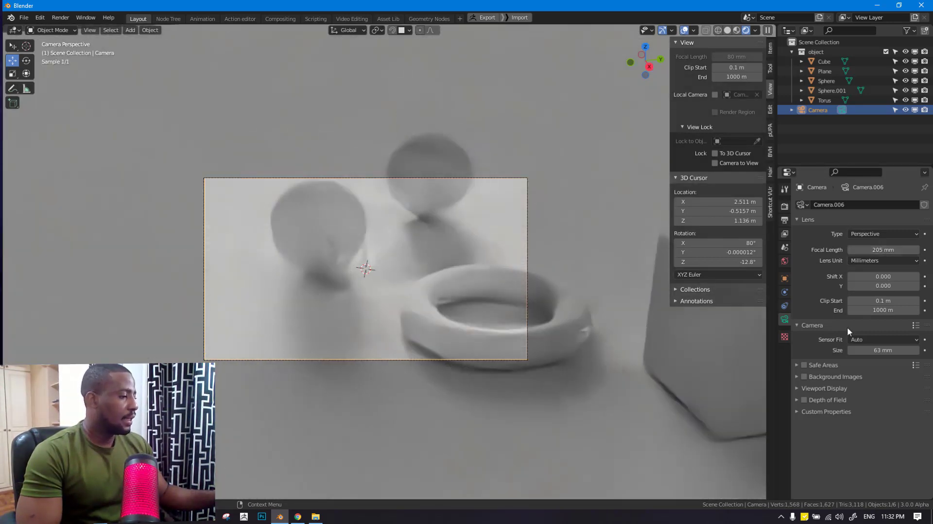
pyautogui.click(814, 325)
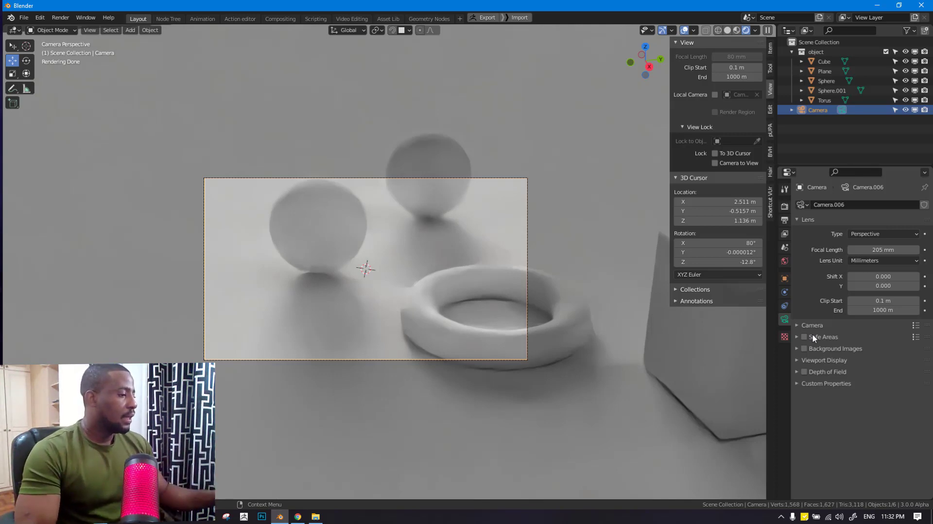
# - Turn on safe areas and widen the title-safe margins to 0.282 X and 0.268 Y
pyautogui.click(802, 337)
pyautogui.click(796, 336)
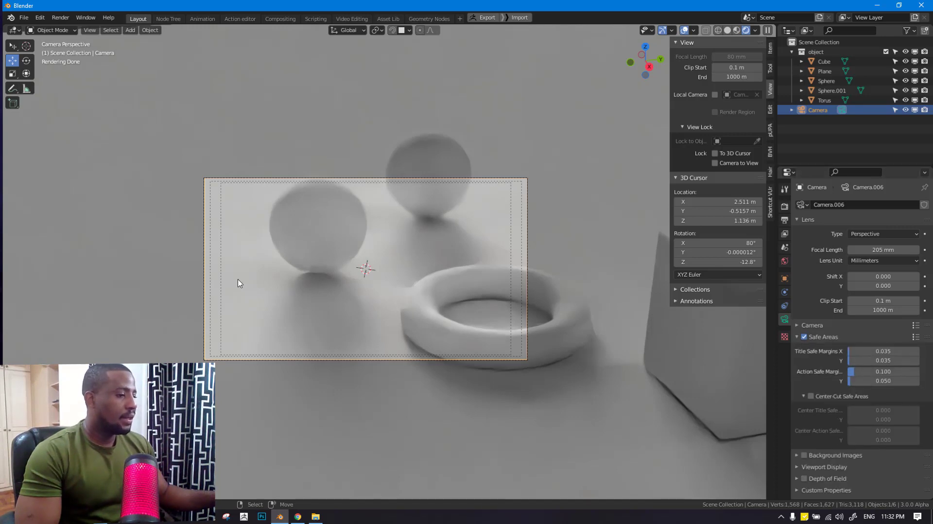
pyautogui.scroll(2, 411, 288)
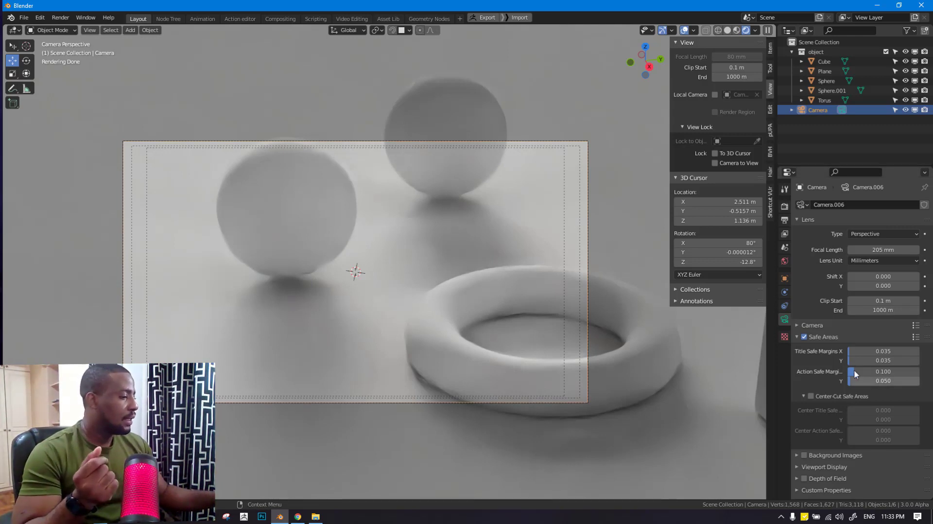
pyautogui.moveTo(848, 351); pyautogui.dragTo(871, 351)
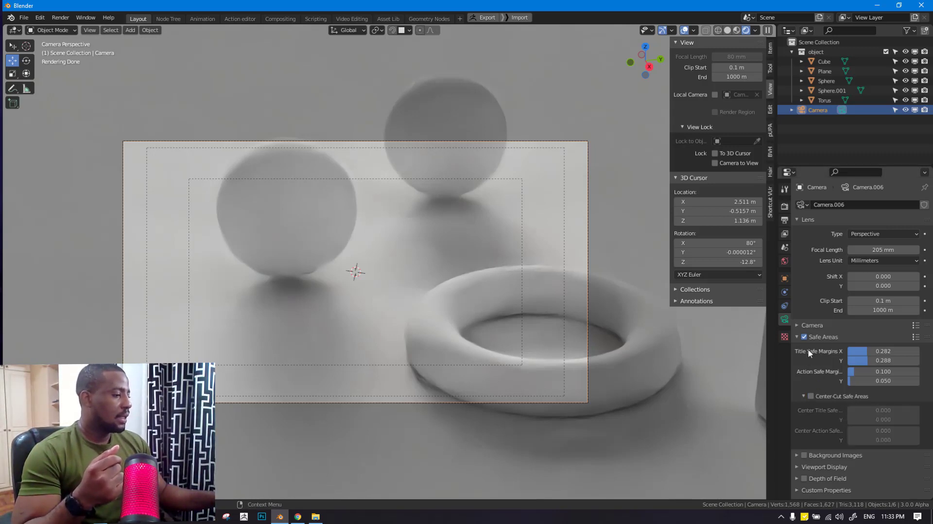
# - Enable center-cut, then switch safe areas off and collapse their panel
pyautogui.click(810, 396)
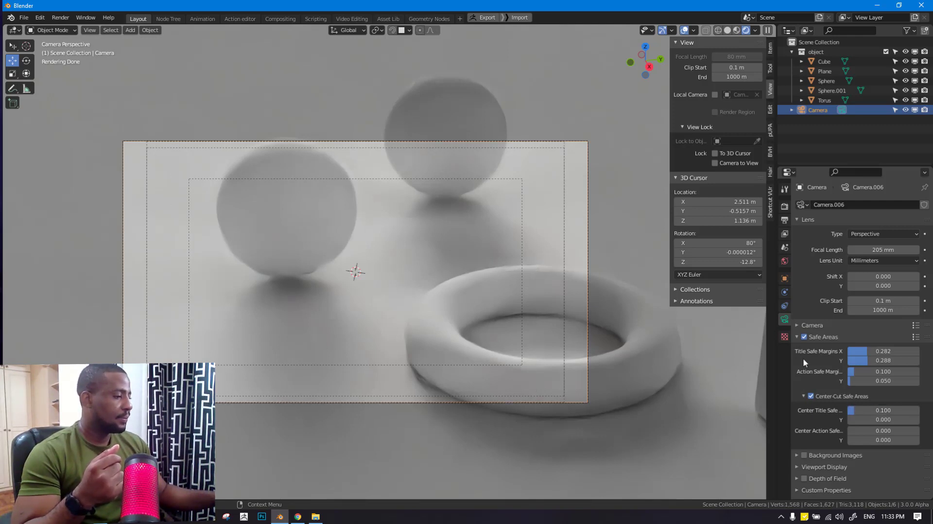
pyautogui.click(804, 337)
pyautogui.click(798, 337)
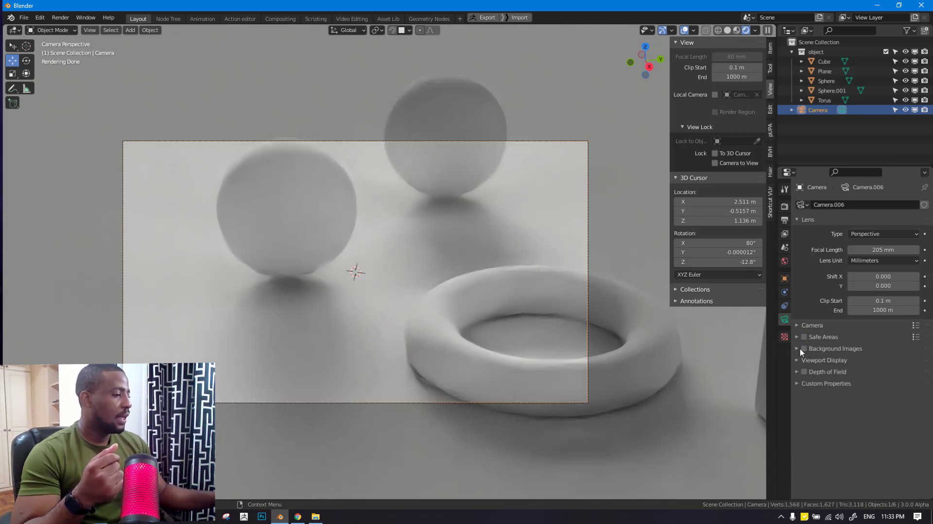
# - Enable background images for the camera and add an image slot
pyautogui.click(805, 348)
pyautogui.click(805, 348)
pyautogui.click(838, 363)
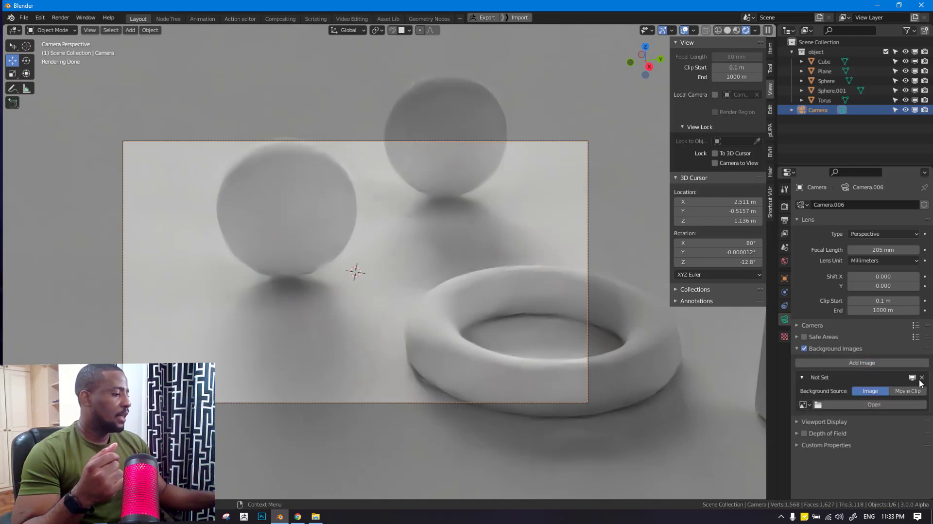
# - Load a JPG from D:\Luwizart\my artwork\2012-2016 as the camera background
pyautogui.click(869, 404)
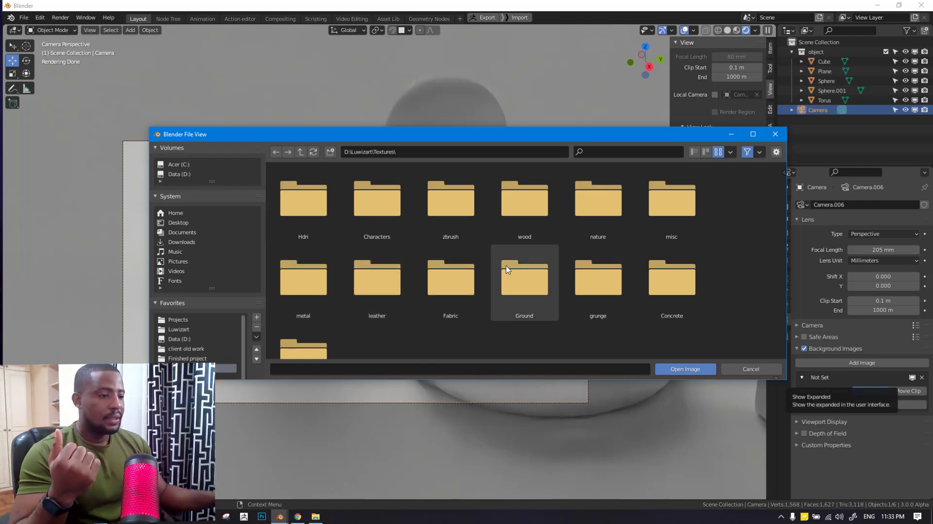
pyautogui.scroll(-1, 185, 328)
pyautogui.click(180, 319)
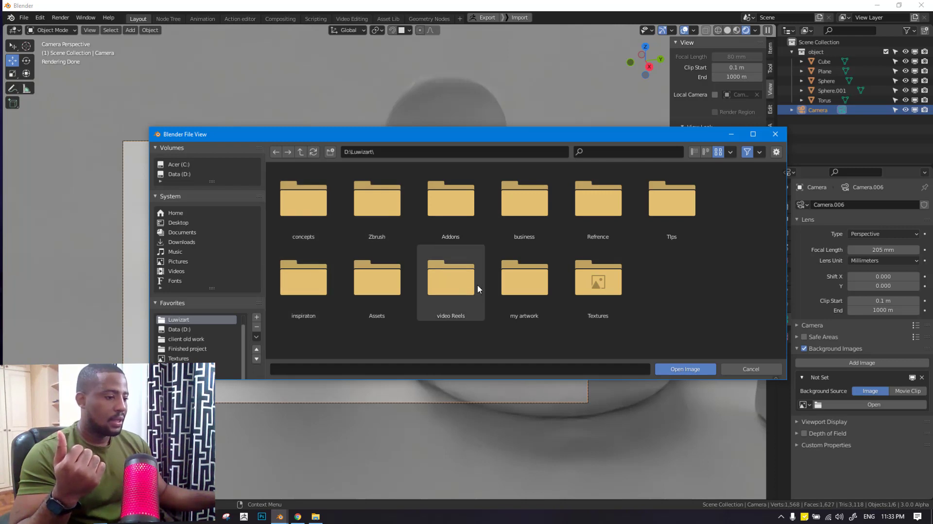
pyautogui.doubleClick(522, 281)
pyautogui.doubleClick(679, 231)
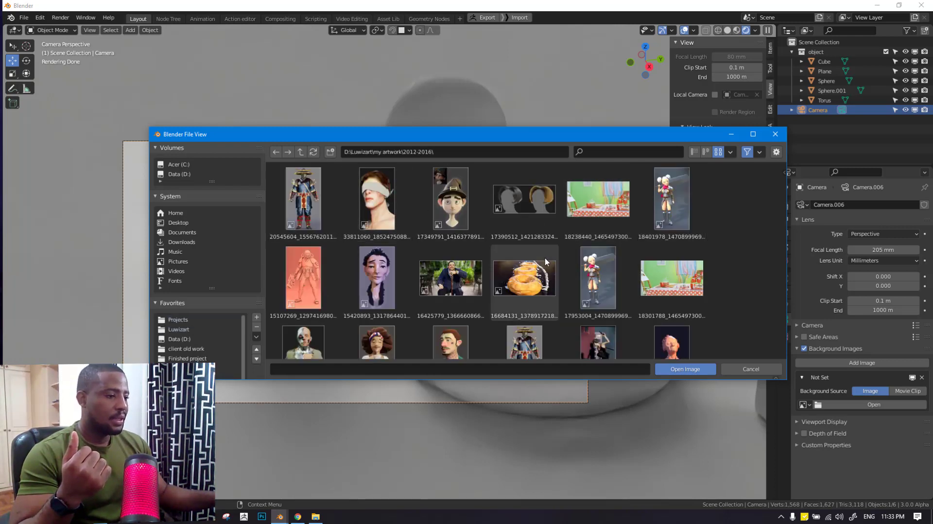
pyautogui.scroll(-2, 597, 232)
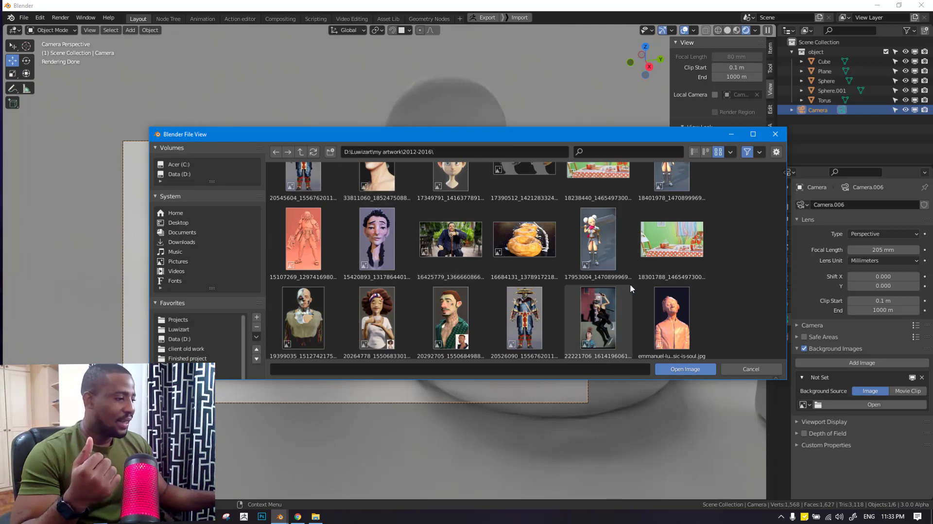
pyautogui.scroll(-1, 654, 275)
pyautogui.doubleClick(680, 220)
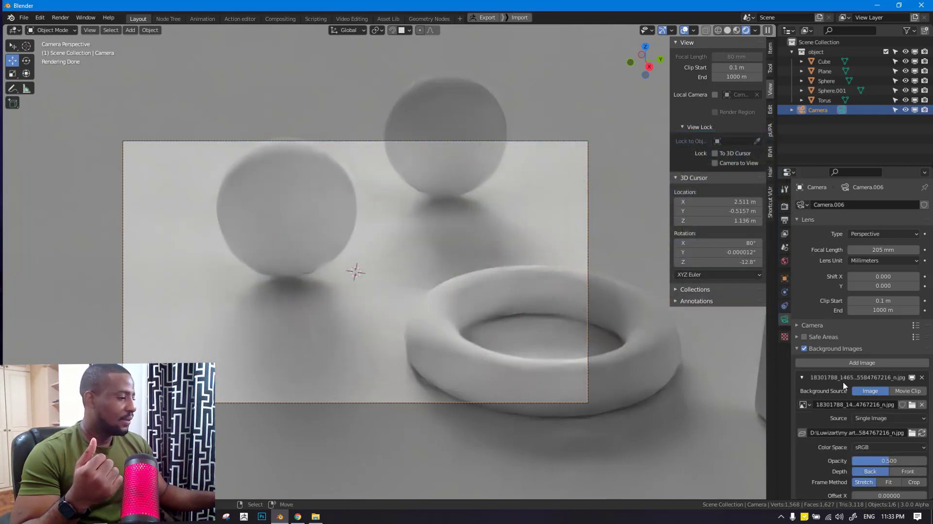
# - Try the background image at opacity 1.0 in front, then 0 with Crop, and remove it
pyautogui.scroll(-5, 869, 408)
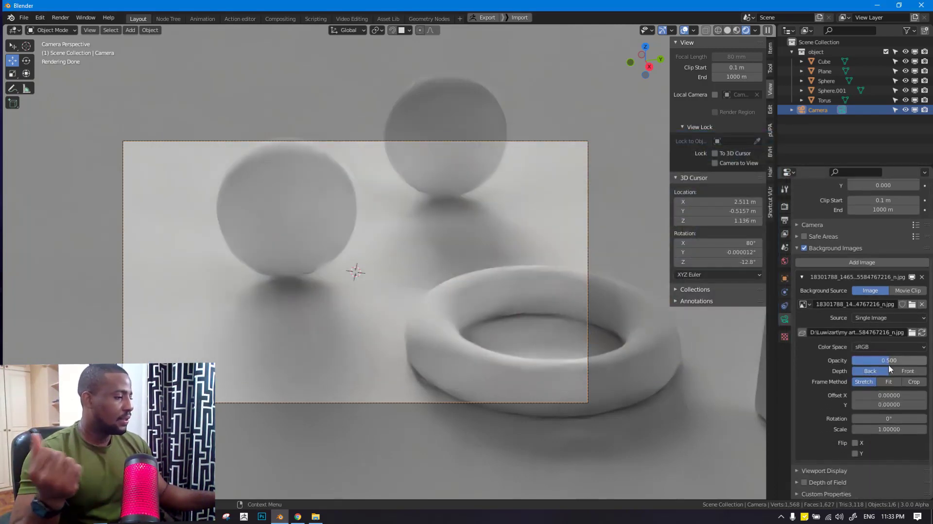
pyautogui.moveTo(890, 362); pyautogui.dragTo(927, 361)
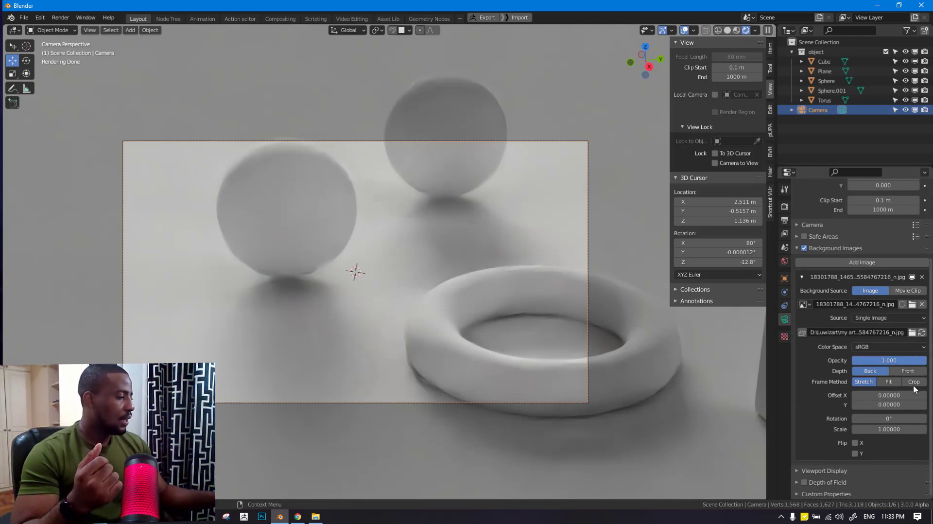
pyautogui.click(907, 371)
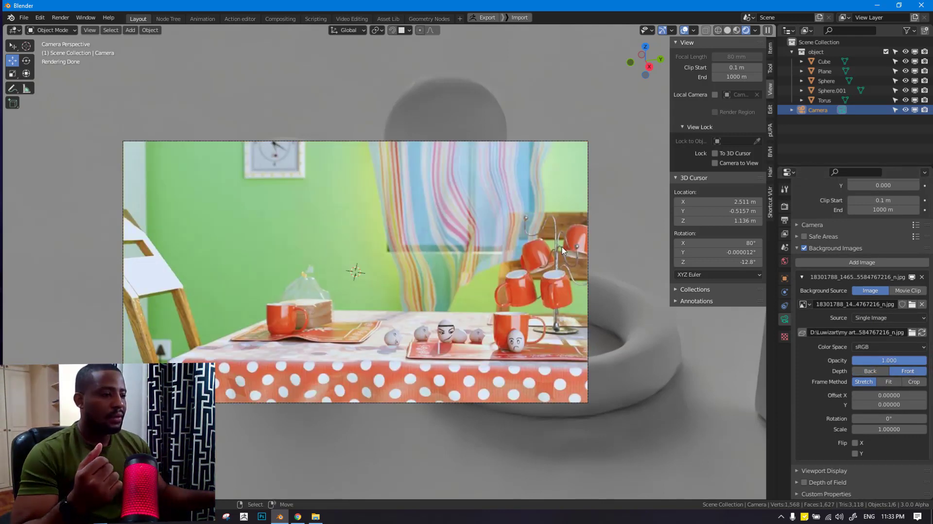
pyautogui.moveTo(908, 361); pyautogui.dragTo(853, 361)
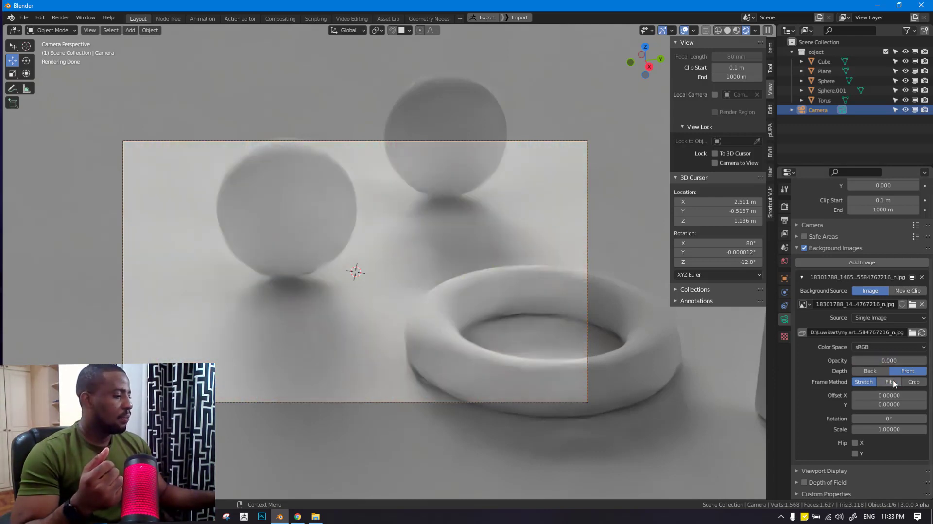
pyautogui.click(913, 381)
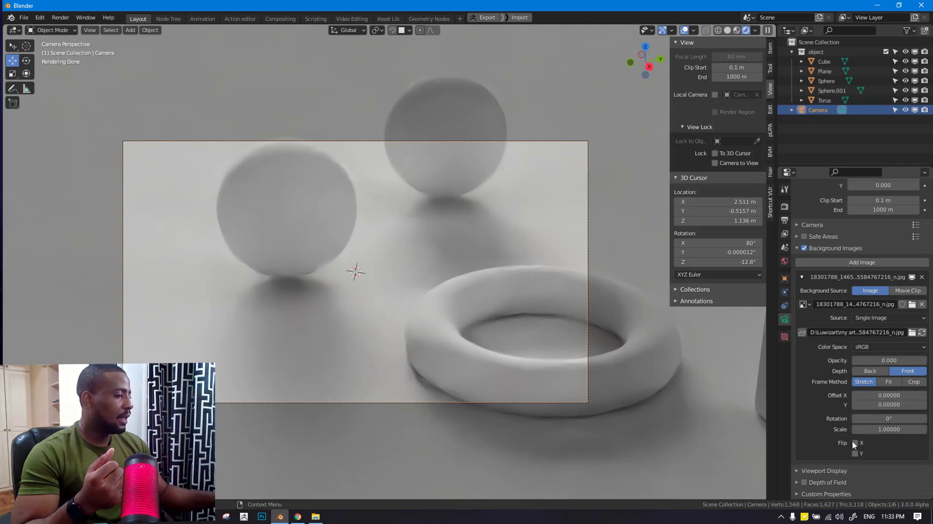
pyautogui.click(921, 278)
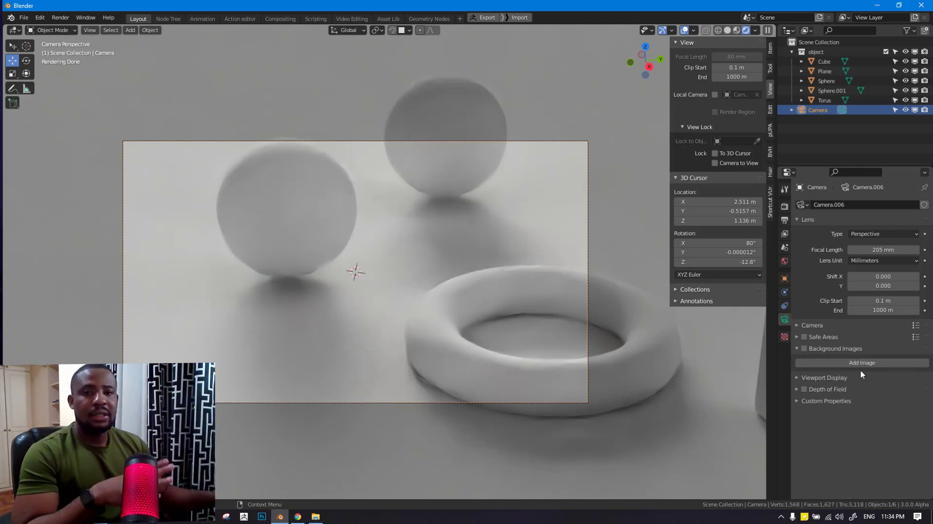
# - Expand the camera's Viewport Display settings and switch the viewport to solid shading
pyautogui.click(826, 377)
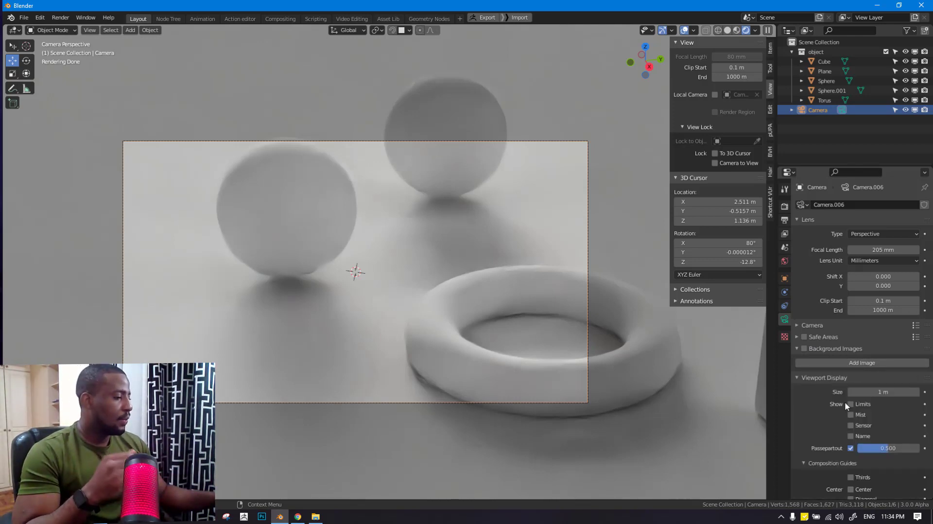
pyautogui.scroll(-2, 867, 429)
pyautogui.moveTo(490, 331); pyautogui.dragTo(445, 339, button='middle')
pyautogui.press('z')
pyautogui.click(602, 326)
pyautogui.moveTo(603, 326); pyautogui.dragTo(369, 311, button='middle')
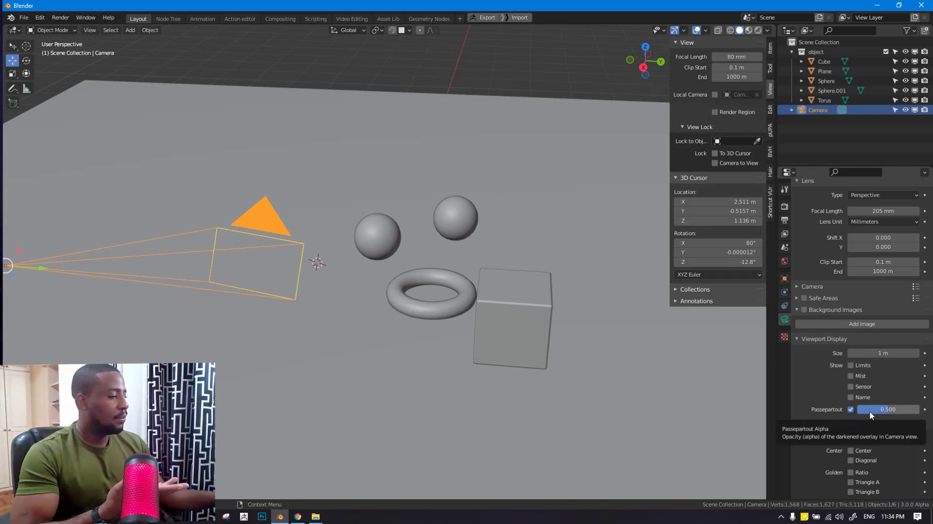
# - Set the camera's Passepartout to 1.000, check it through the camera view, then orbit out
pyautogui.moveTo(879, 409); pyautogui.dragTo(915, 409)
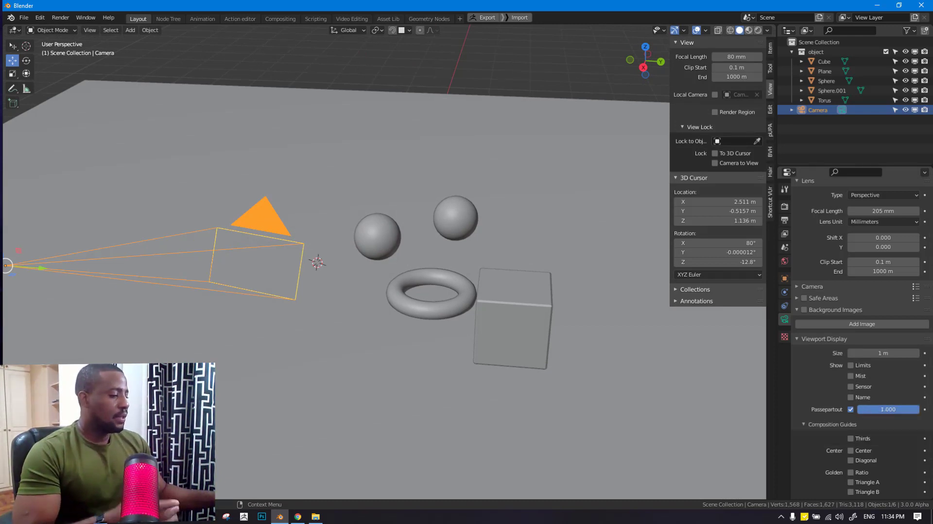
pyautogui.press('KP_0')
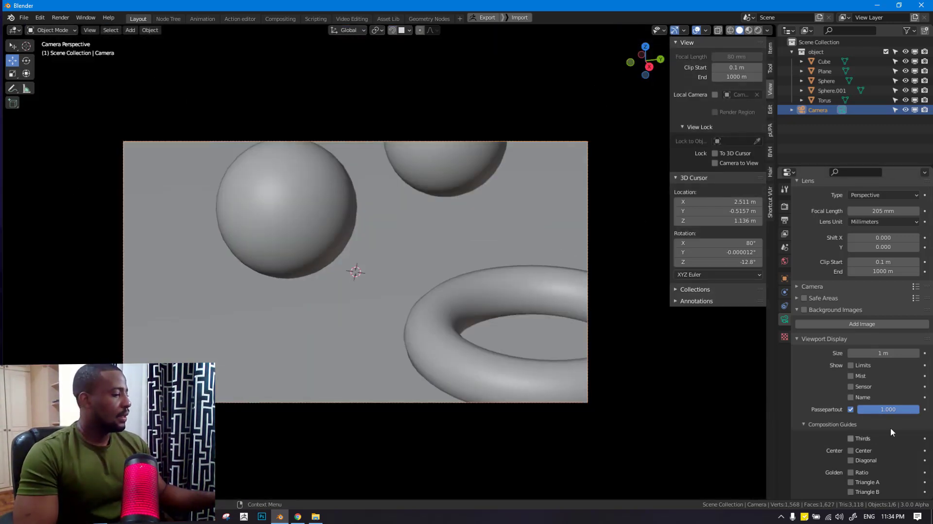
pyautogui.moveTo(894, 409); pyautogui.dragTo(919, 409)
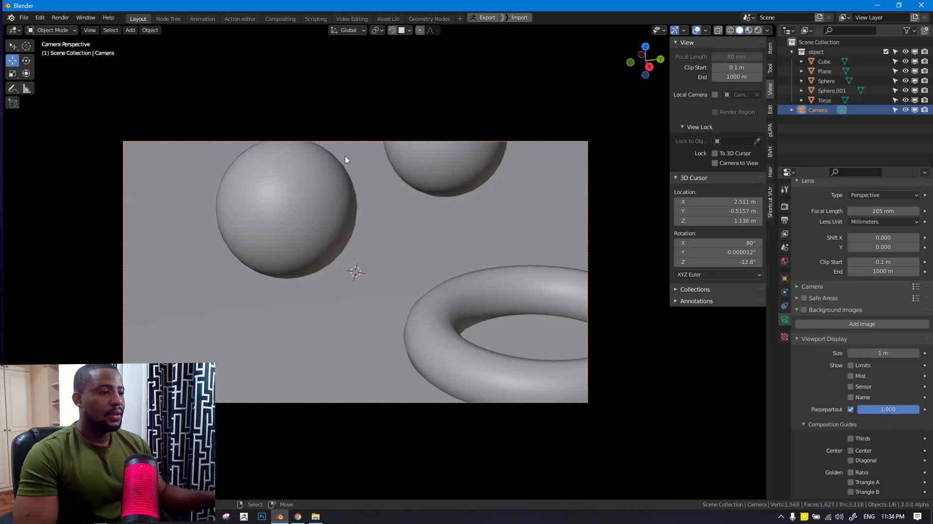
pyautogui.scroll(-1, 222, 100)
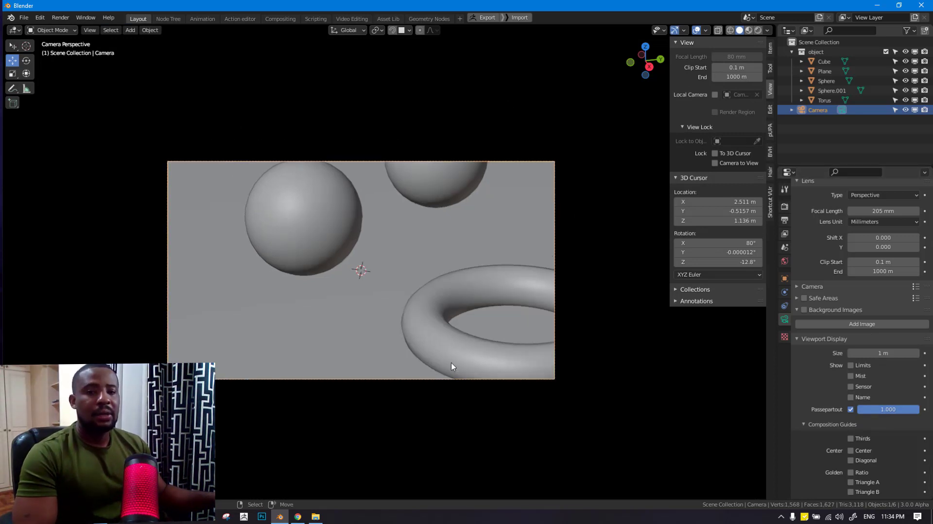
pyautogui.moveTo(340, 240); pyautogui.dragTo(308, 267, button='middle')
# - Enable the camera's Limits display and switch the viewport to wireframe shading
pyautogui.click(851, 365)
pyautogui.scroll(-3, 503, 290)
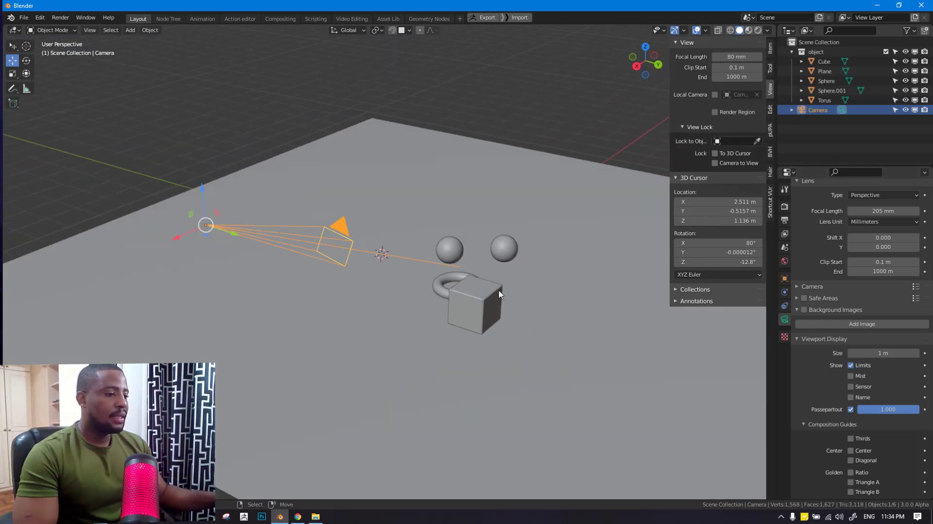
pyautogui.moveTo(504, 291); pyautogui.dragTo(471, 279, button='middle')
pyautogui.hotkey('shift', 'z')
pyautogui.scroll(-2, 519, 334)
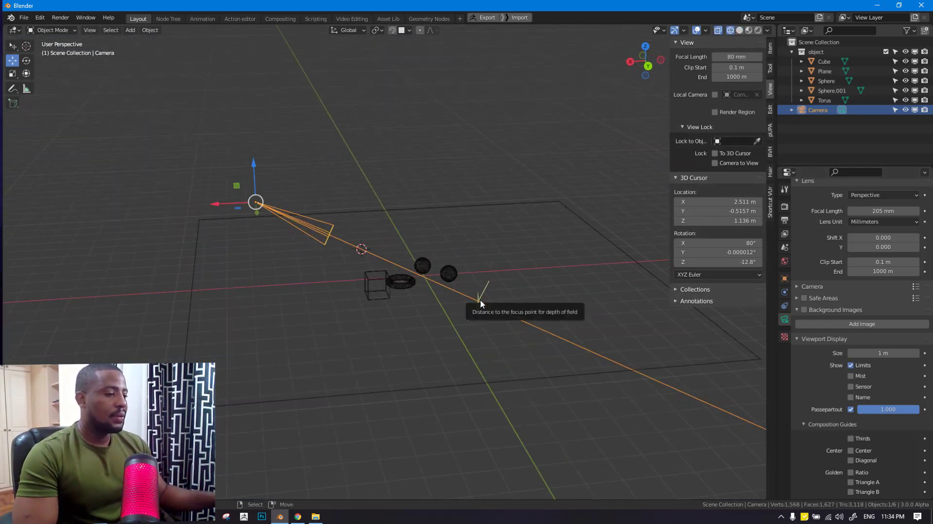
# - Rotate the camera, return to solid shading, and reselect the camera
pyautogui.press('r')
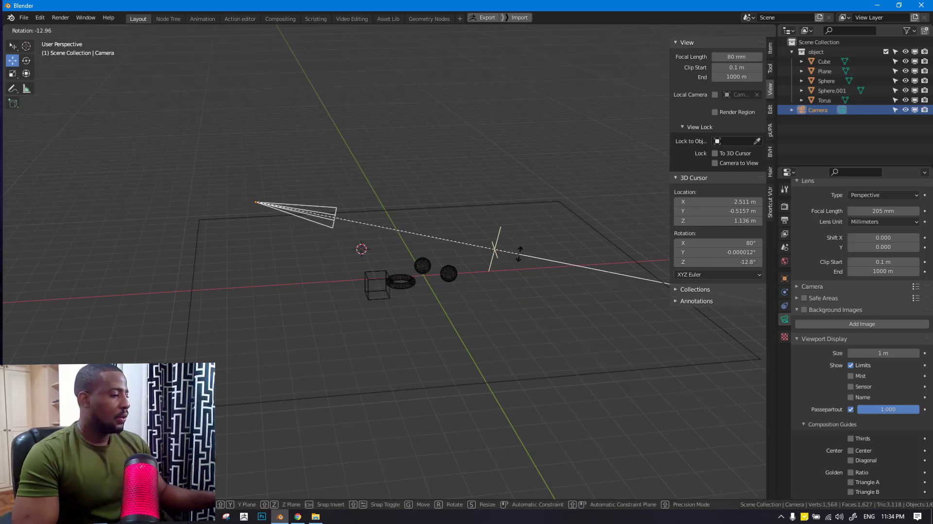
pyautogui.click(519, 253)
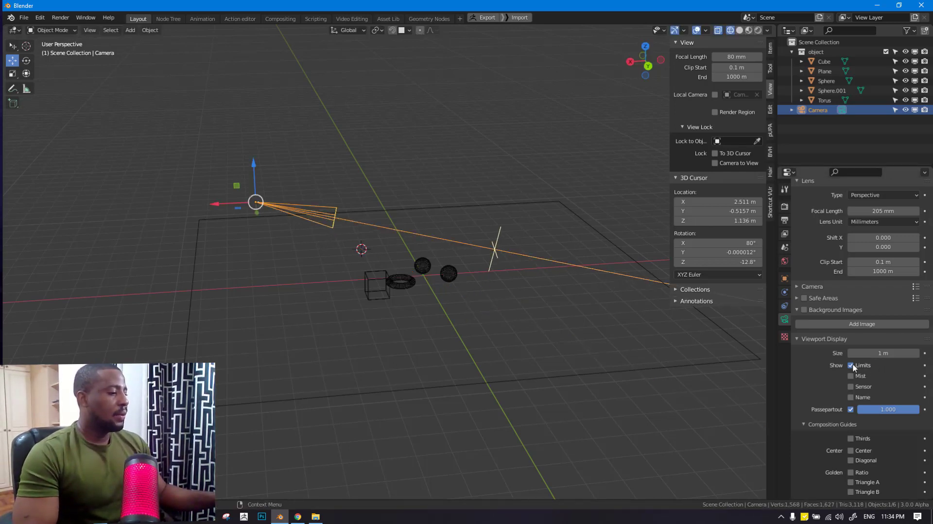
pyautogui.moveTo(438, 210)
pyautogui.mouseDown(button='middle')
pyautogui.moveTo(492, 214)
pyautogui.moveTo(485, 243)
pyautogui.moveTo(510, 246)
pyautogui.mouseUp(button='middle')
pyautogui.hotkey('shift', 'z')
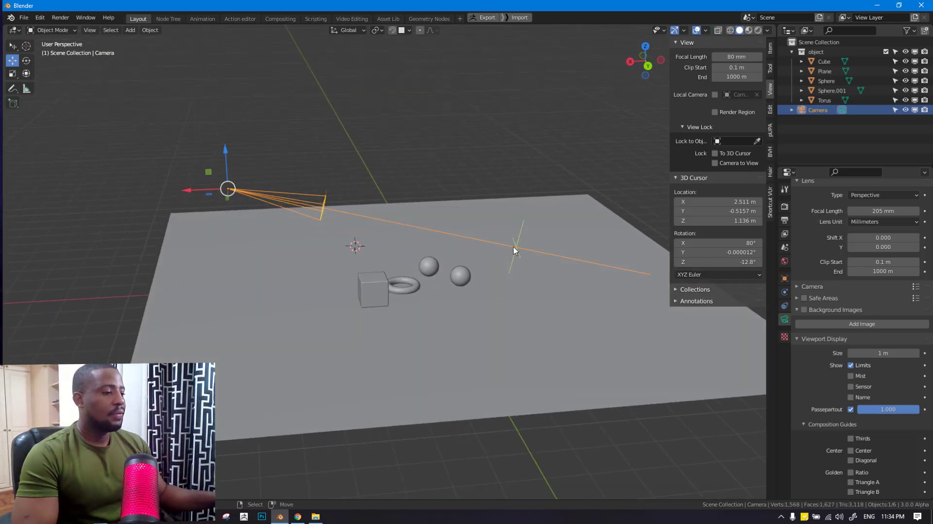
pyautogui.click(515, 250)
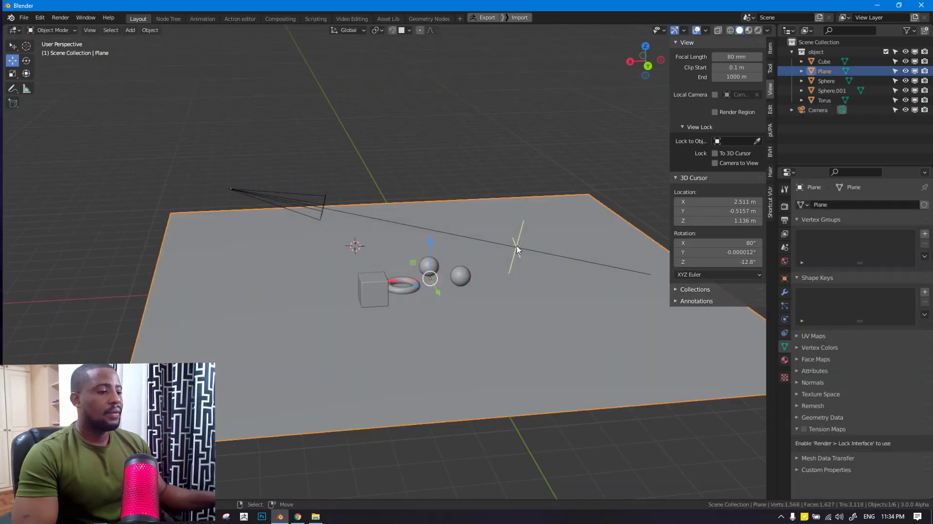
pyautogui.click(517, 250)
pyautogui.click(518, 250)
pyautogui.click(518, 250)
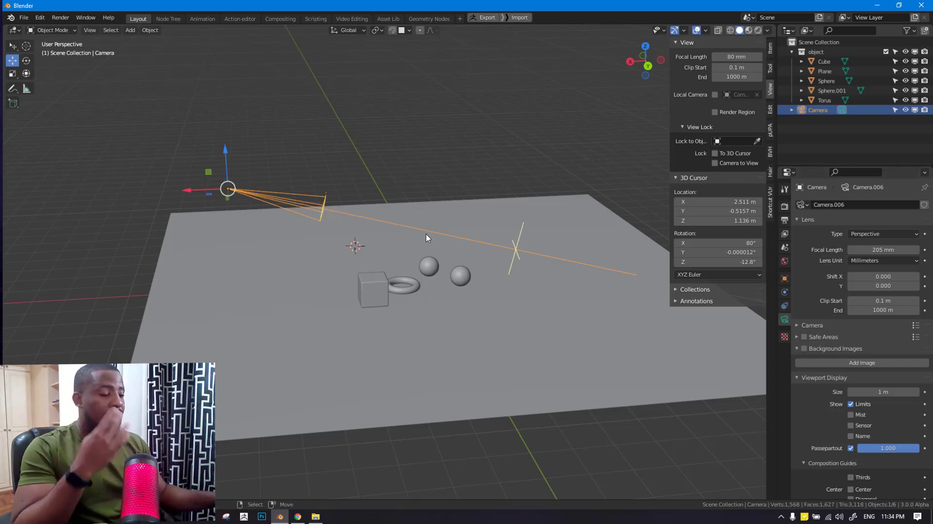
pyautogui.scroll(-3, 832, 425)
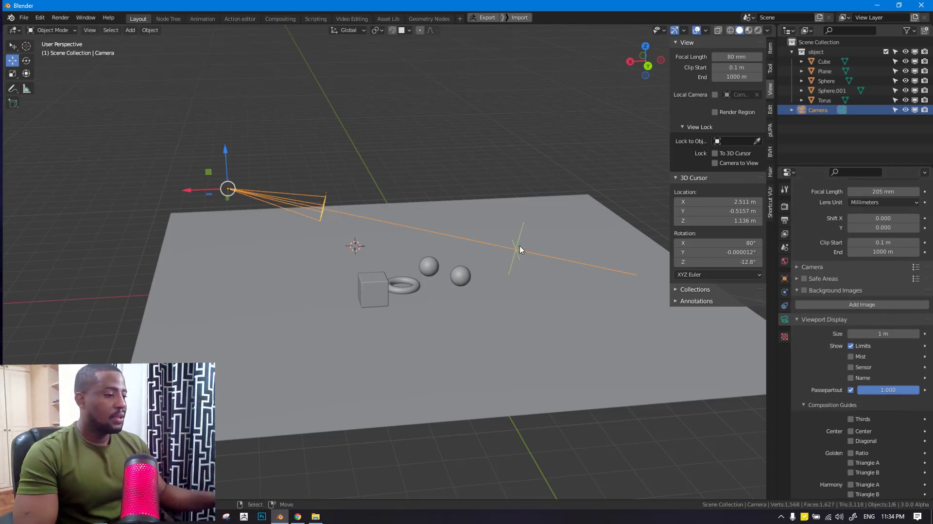
pyautogui.scroll(-2, 869, 401)
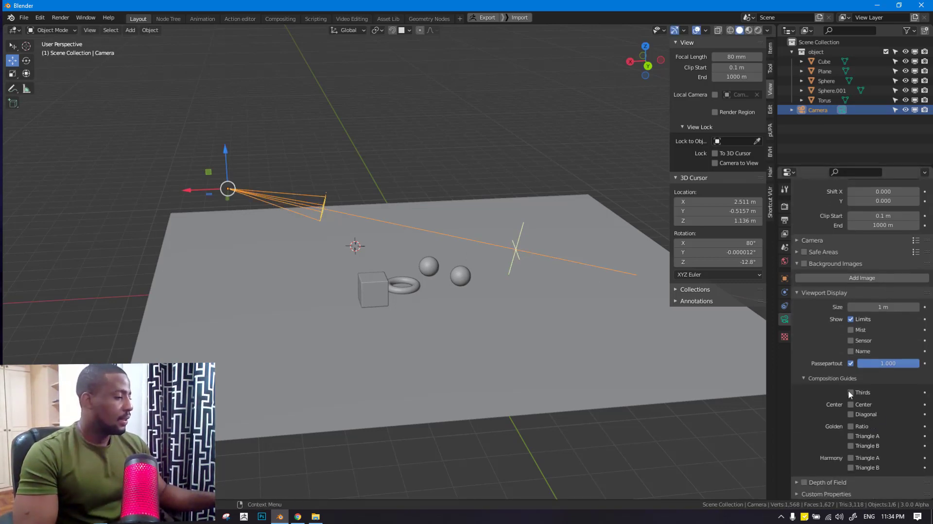
# - Enable camera depth of field, try a focus distance near 7 m, then switch it off
pyautogui.click(809, 295)
pyautogui.click(797, 389)
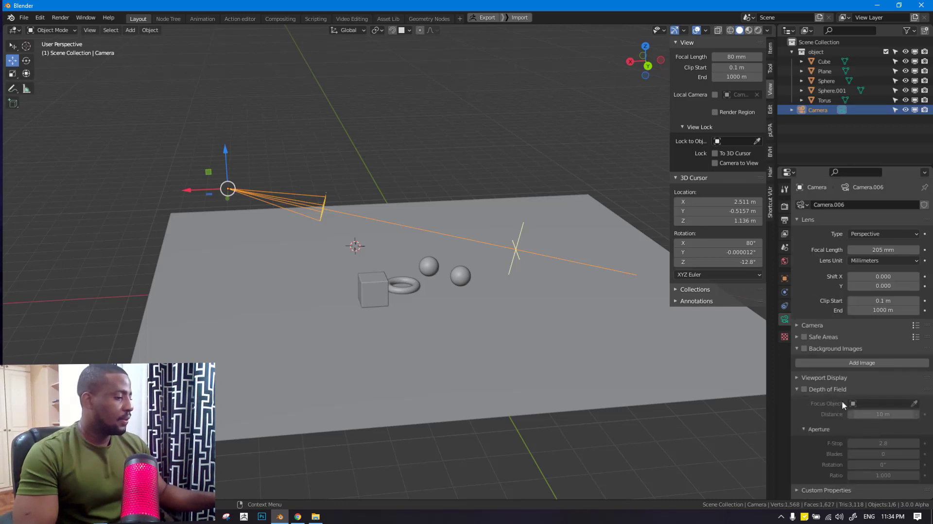
pyautogui.click(804, 389)
pyautogui.moveTo(860, 414)
pyautogui.mouseDown()
pyautogui.moveTo(874, 413)
pyautogui.moveTo(866, 411)
pyautogui.mouseUp()
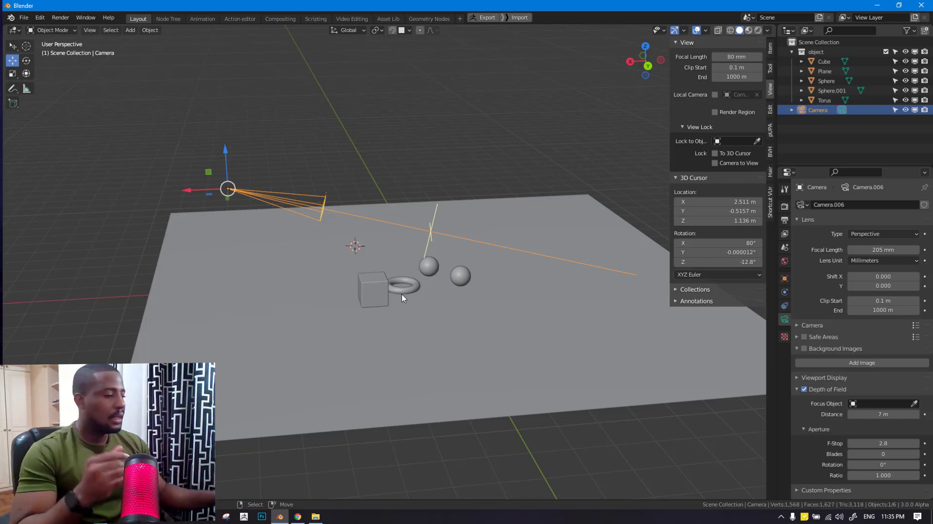
pyautogui.click(804, 389)
# - Reopen Viewport Display and orbit and zoom around the camera, spheres and torus
pyautogui.click(821, 377)
pyautogui.scroll(-2, 869, 405)
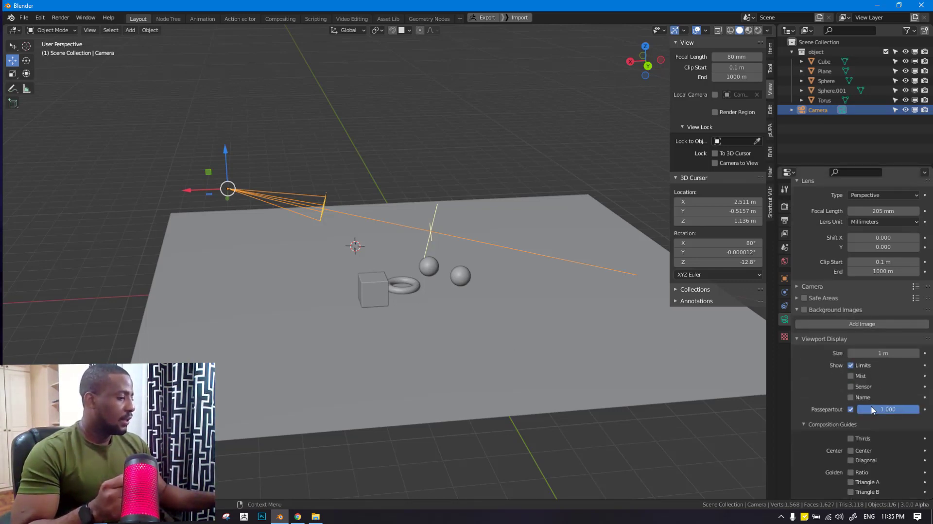
pyautogui.moveTo(366, 261); pyautogui.dragTo(462, 249, button='middle')
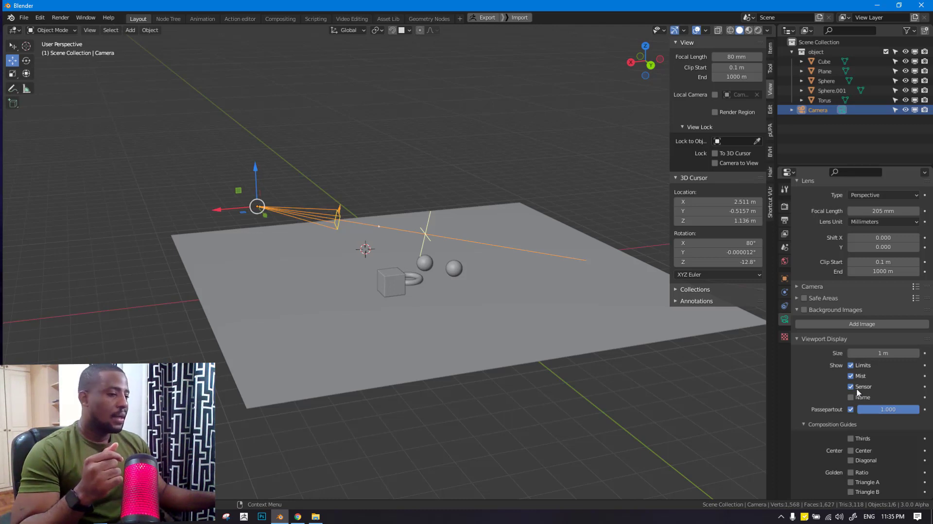
pyautogui.scroll(3, 311, 204)
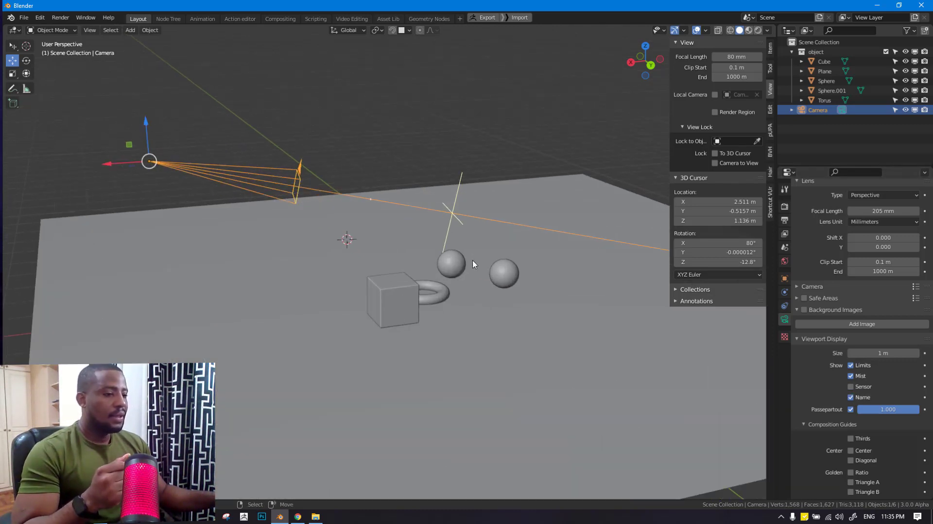
pyautogui.moveTo(311, 204); pyautogui.dragTo(301, 184, button='middle')
pyautogui.scroll(5, 301, 184)
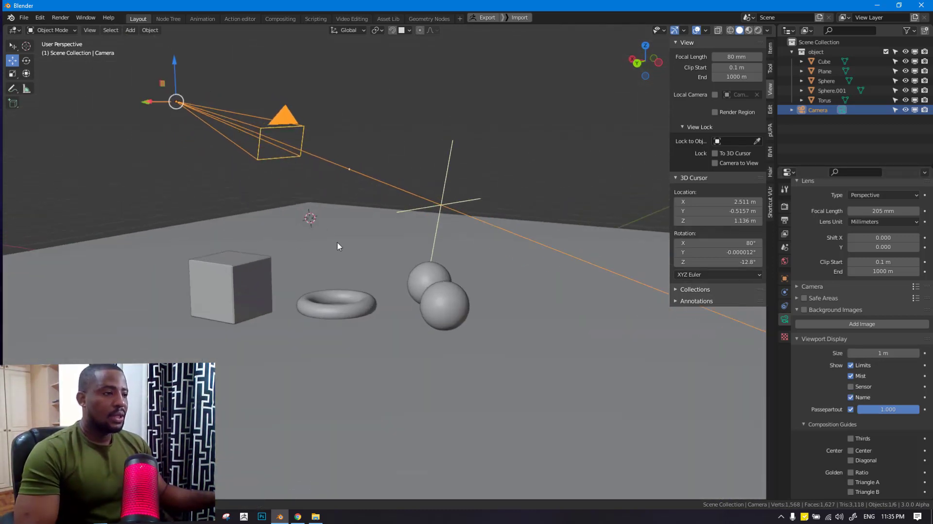
pyautogui.moveTo(297, 244); pyautogui.dragTo(246, 236, button='middle')
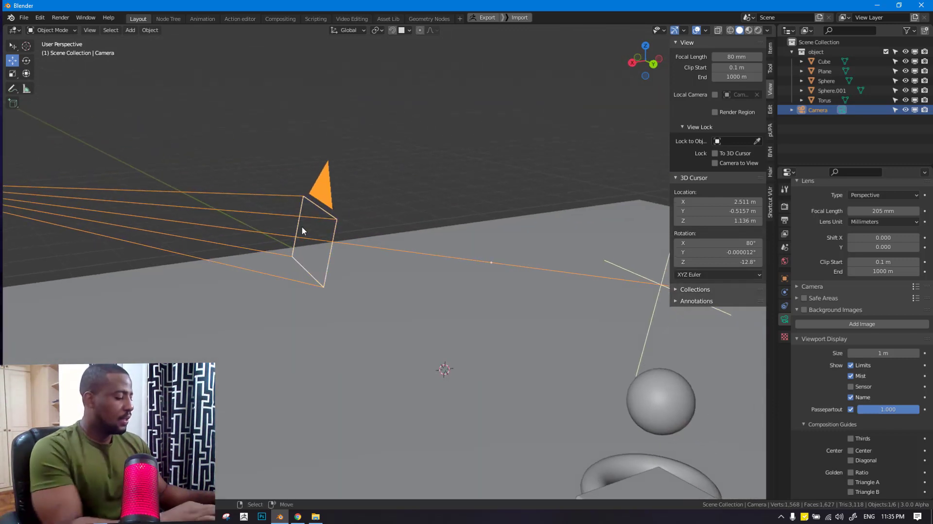
pyautogui.scroll(-4, 338, 254)
pyautogui.scroll(-5, 439, 275)
pyautogui.scroll(3, 561, 325)
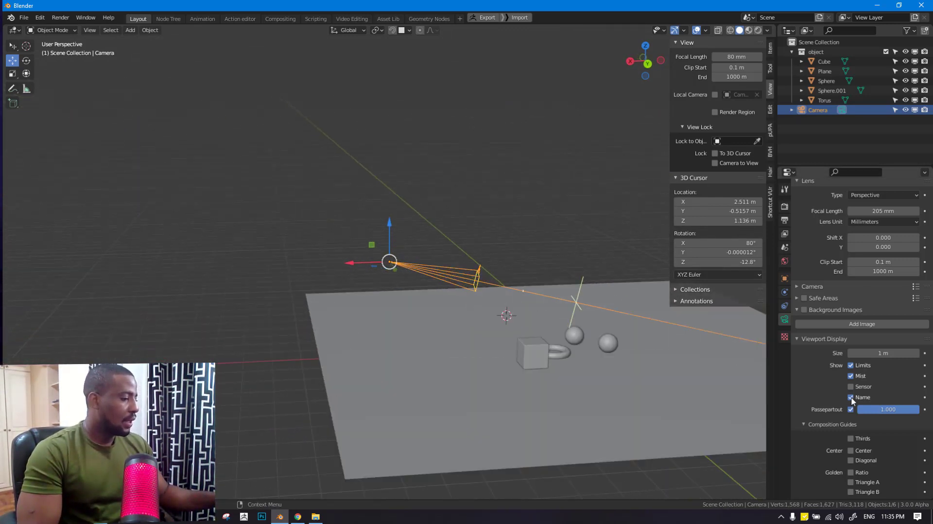
pyautogui.scroll(-4, 861, 456)
# - Enter camera view, lock the camera to view, and frame it on Sphere.001
pyautogui.press('KP_0')
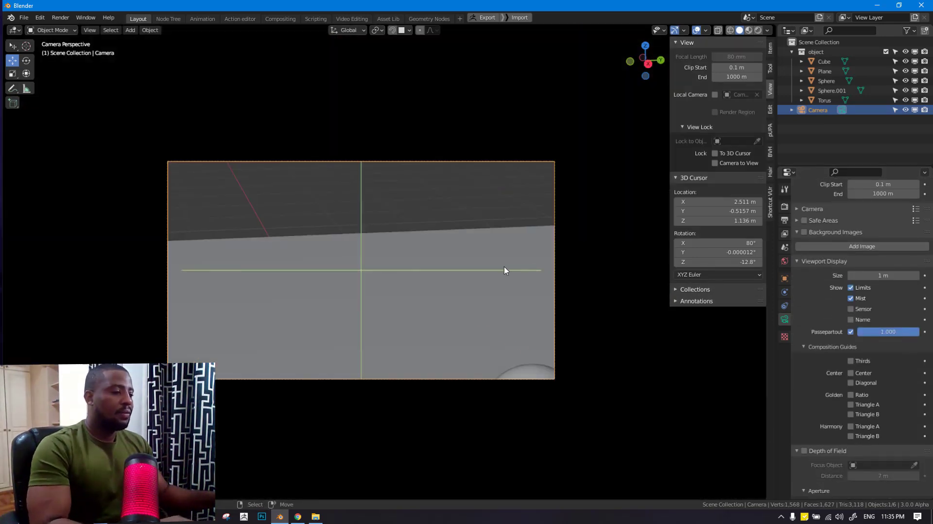
pyautogui.scroll(-3, 515, 289)
pyautogui.rightClick(488, 257)
pyautogui.click(496, 248)
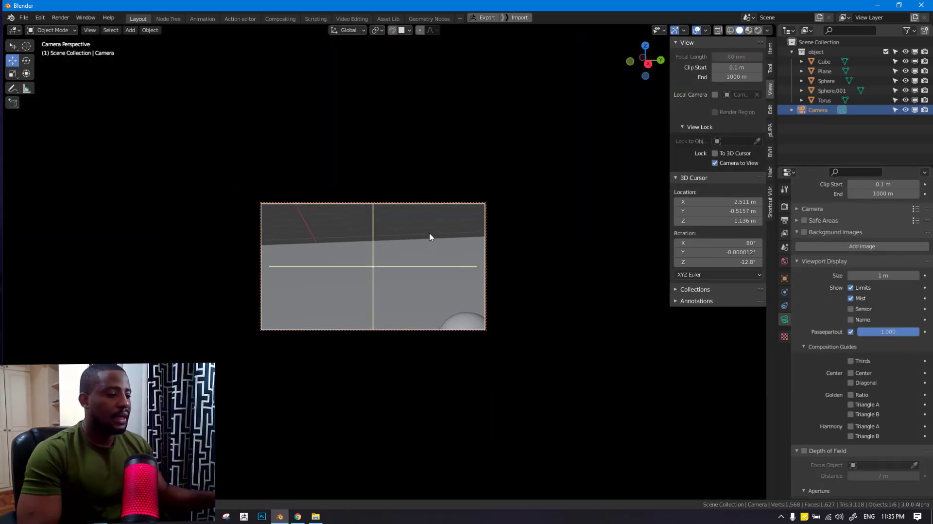
pyautogui.click(461, 314)
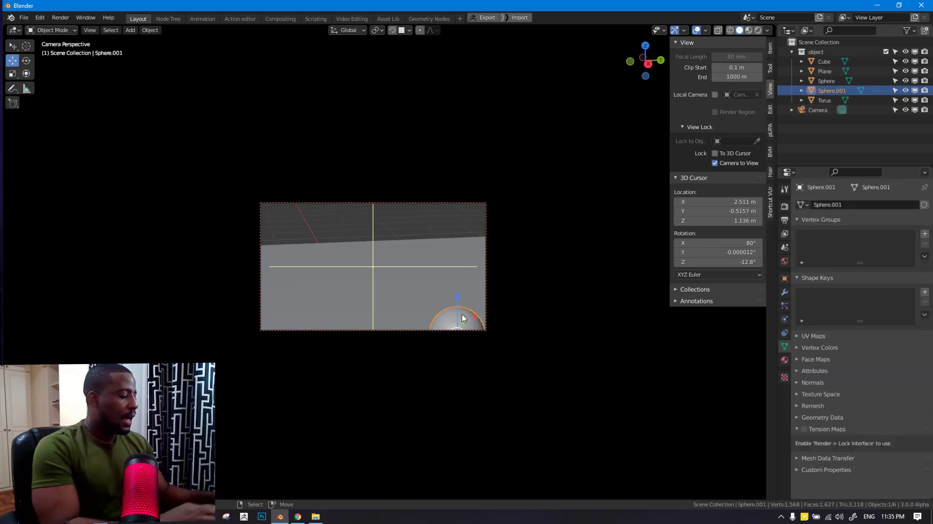
pyautogui.press('KP_Decimal')
pyautogui.scroll(-3, 477, 270)
pyautogui.moveTo(477, 270)
pyautogui.mouseDown(button='middle')
pyautogui.moveTo(462, 273)
pyautogui.moveTo(475, 269)
pyautogui.mouseUp(button='middle')
# - Orbit the locked camera around the objects, then unlock it via Quick Favorites and select it
pyautogui.press('q')
pyautogui.press('Escape')
pyautogui.moveTo(402, 271); pyautogui.dragTo(394, 258, button='middle')
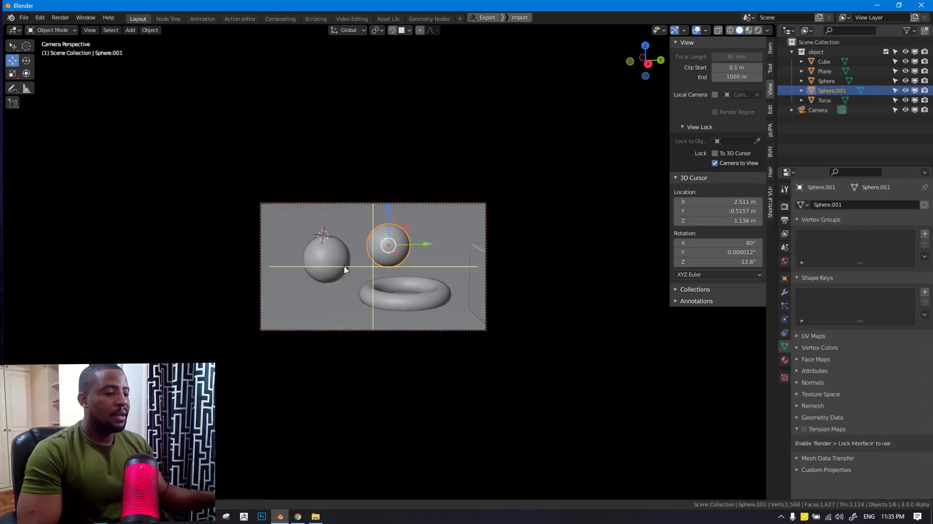
pyautogui.press('q')
pyautogui.click(396, 250)
pyautogui.click(444, 204)
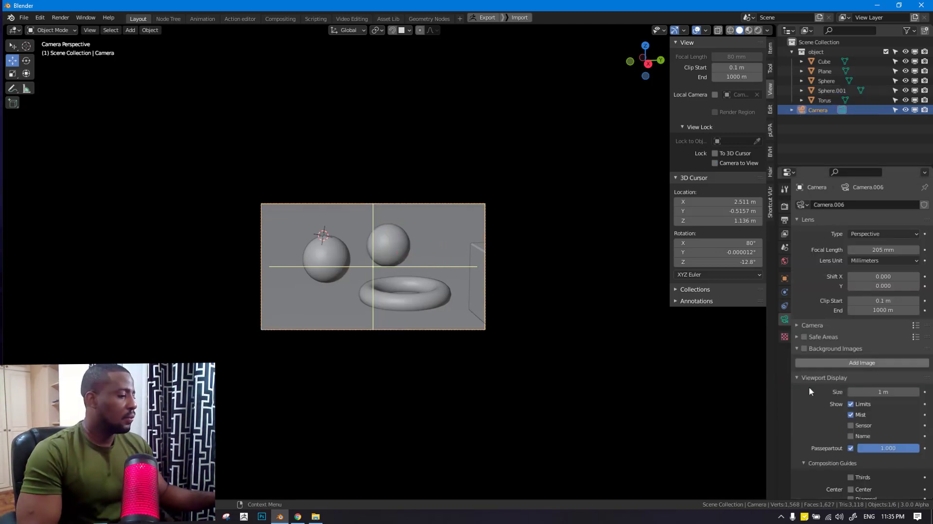
pyautogui.scroll(-3, 826, 398)
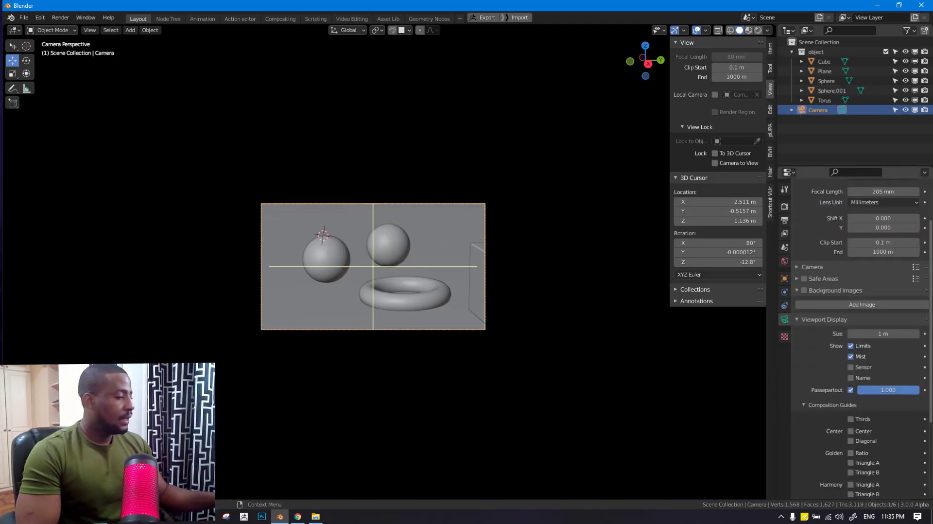
# - Try the Thirds and Center composition guides, then turn both off
pyautogui.click(861, 419)
pyautogui.scroll(4, 363, 236)
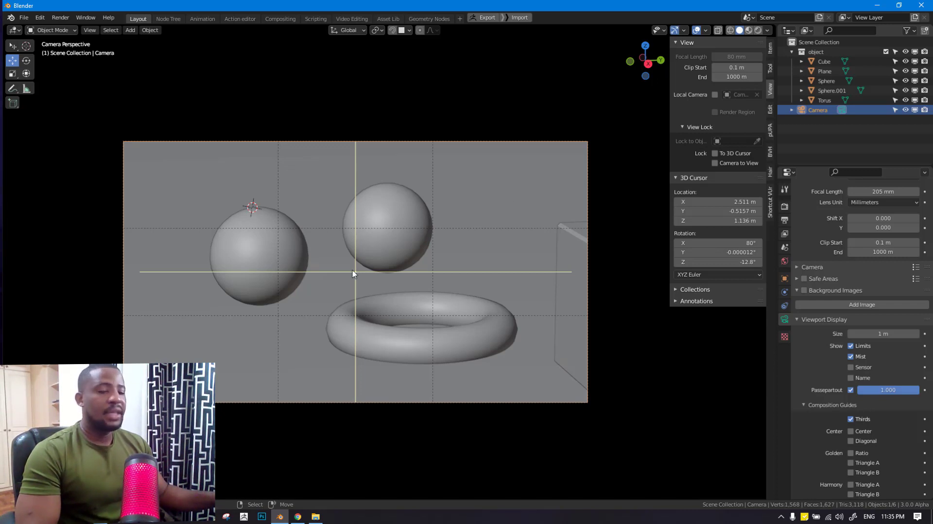
pyautogui.click(858, 430)
pyautogui.click(859, 417)
pyautogui.click(864, 432)
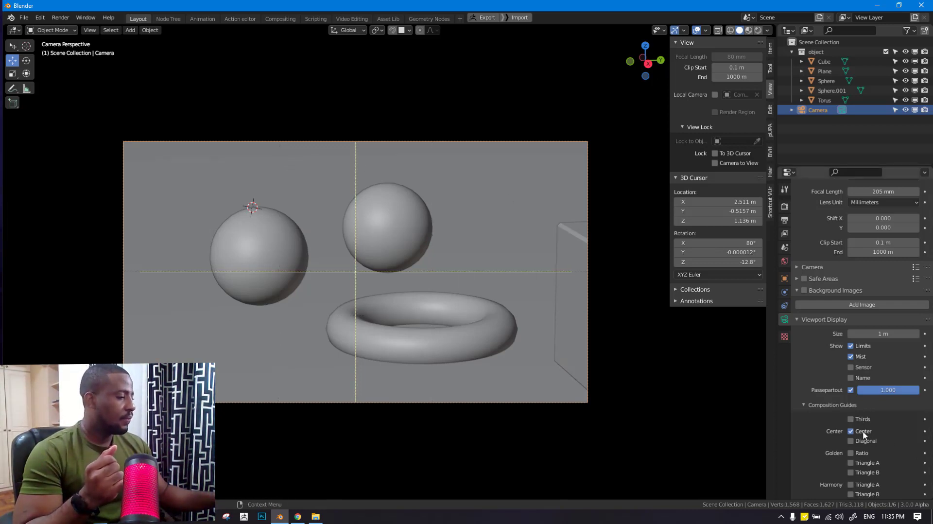
# - Hide the camera limits and turn off the Diagonal and Golden Ratio guides
pyautogui.click(858, 345)
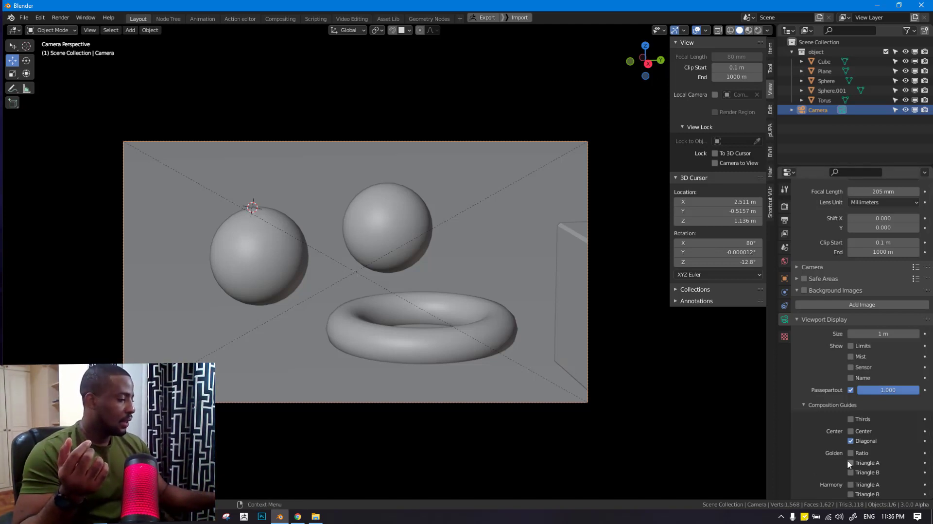
pyautogui.click(850, 441)
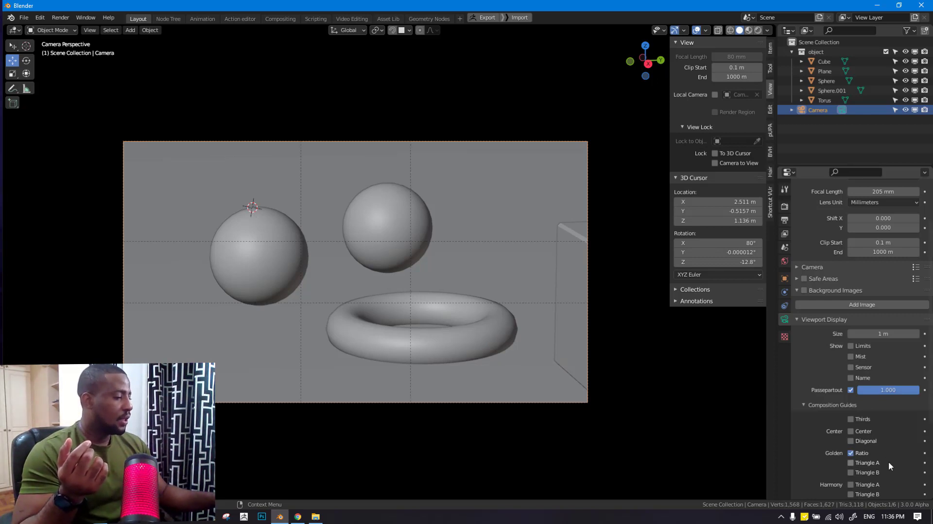
pyautogui.click(850, 453)
pyautogui.click(851, 453)
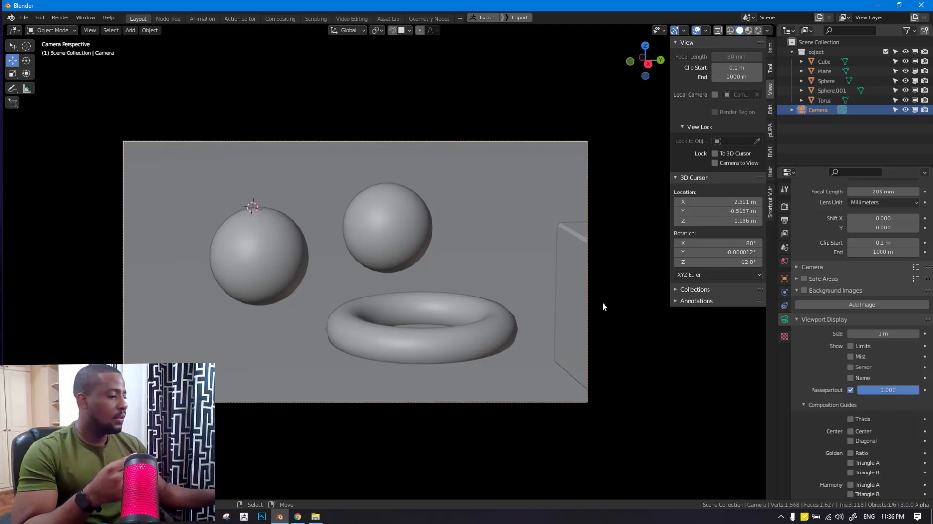
pyautogui.click(825, 319)
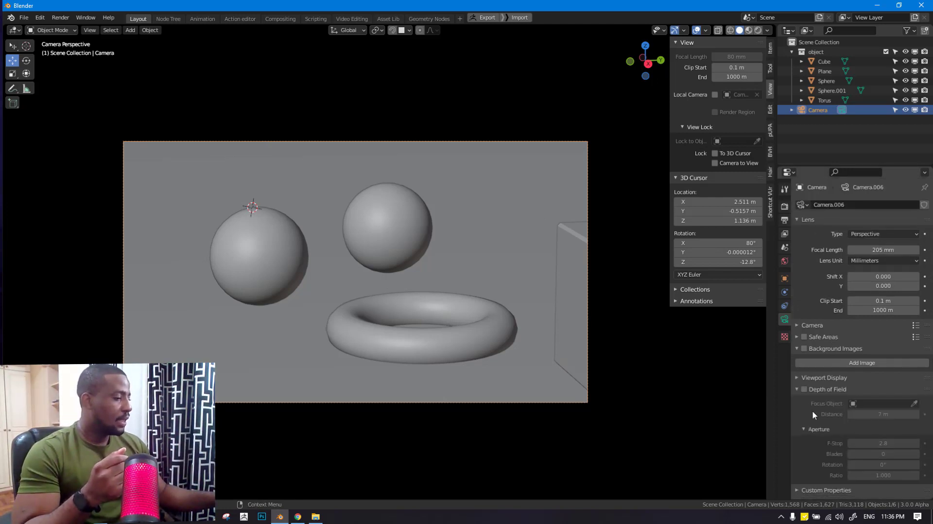
# - Enable depth of field and, with camera locked to view, pull the camera back onto the objects
pyautogui.click(804, 389)
pyautogui.rightClick(526, 161)
pyautogui.click(527, 160)
pyautogui.scroll(-3, 509, 243)
pyautogui.moveTo(505, 243)
pyautogui.mouseDown(button='middle')
pyautogui.moveTo(517, 245)
pyautogui.moveTo(514, 265)
pyautogui.moveTo(515, 255)
pyautogui.mouseUp(button='middle')
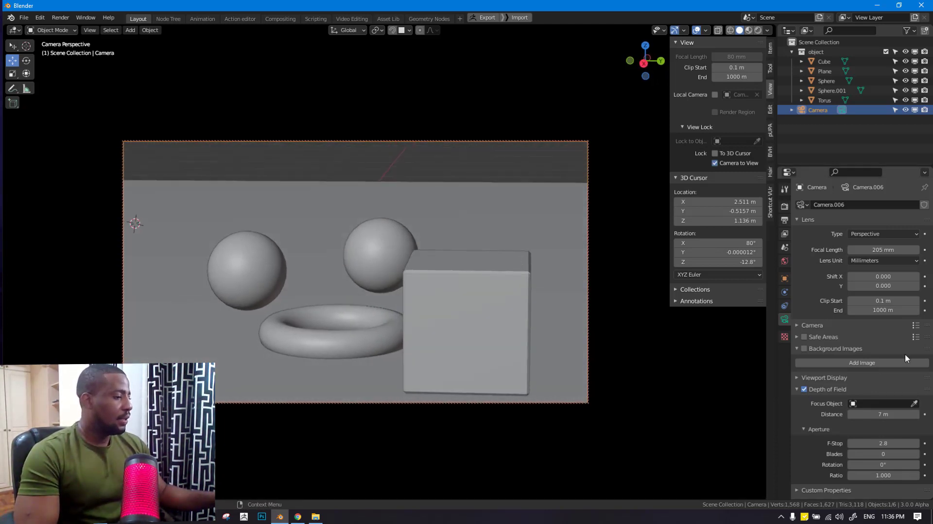
# - Show the camera limits again, unlock the camera from the view, and split the viewport
pyautogui.click(823, 377)
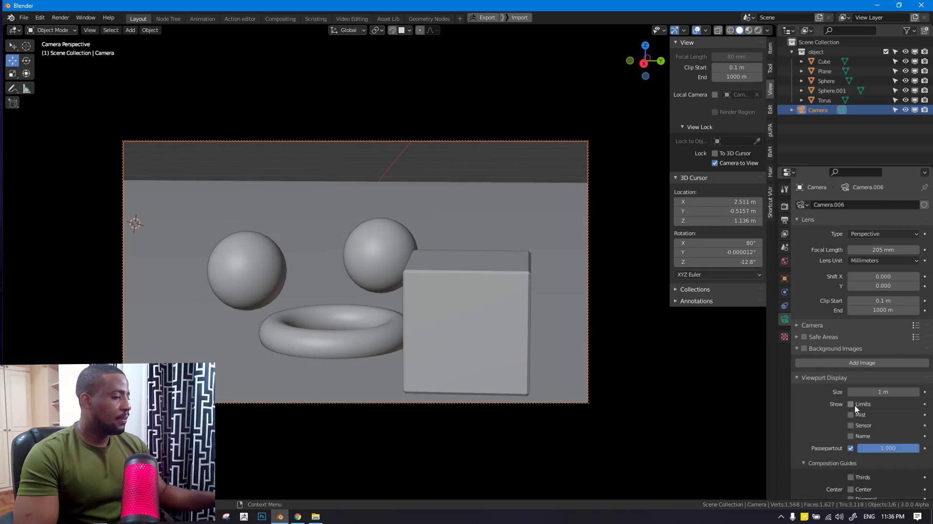
pyautogui.click(851, 404)
pyautogui.rightClick(505, 201)
pyautogui.click(714, 163)
pyautogui.moveTo(774, 25); pyautogui.dragTo(439, 29)
# - Split off a right-hand view and cycle the left camera view through Rendered, Solid and Material Preview
pyautogui.moveTo(470, 80); pyautogui.dragTo(568, 235, button='middle')
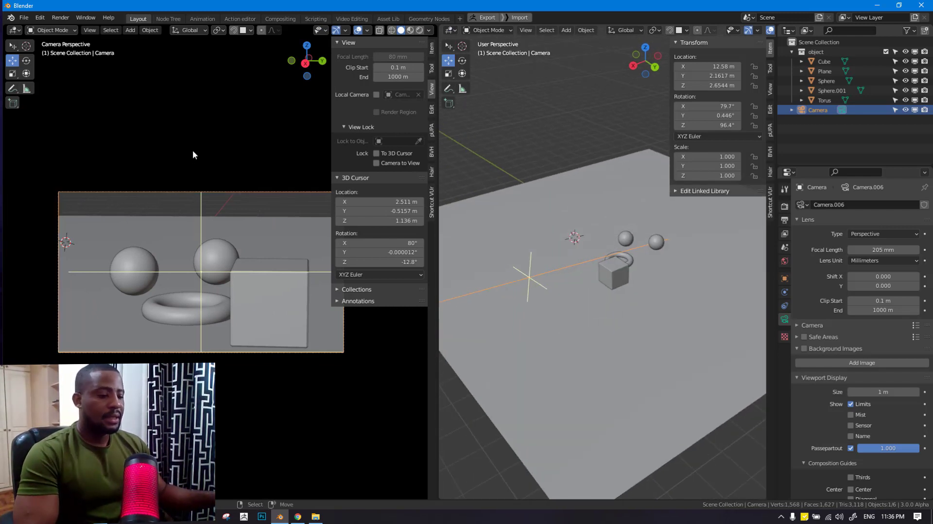
pyautogui.press('n')
pyautogui.press('z')
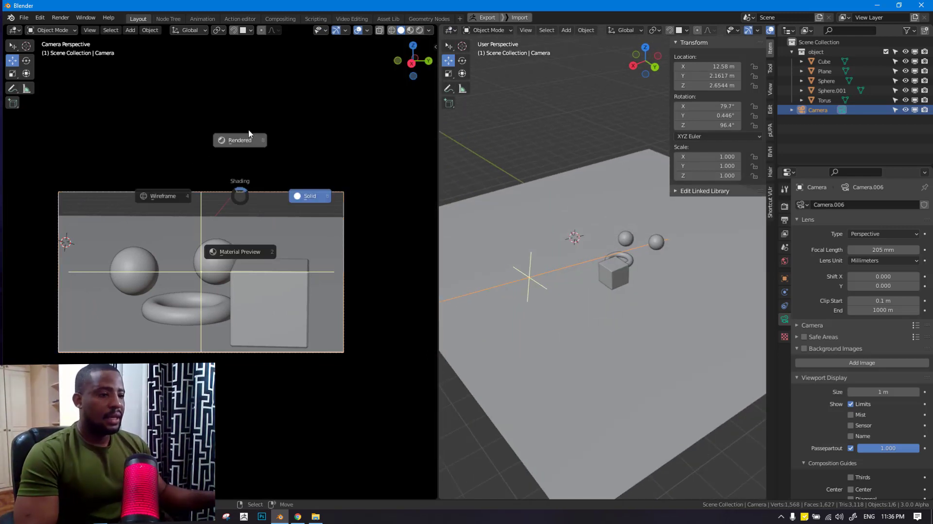
pyautogui.click(249, 134)
pyautogui.scroll(1, 325, 155)
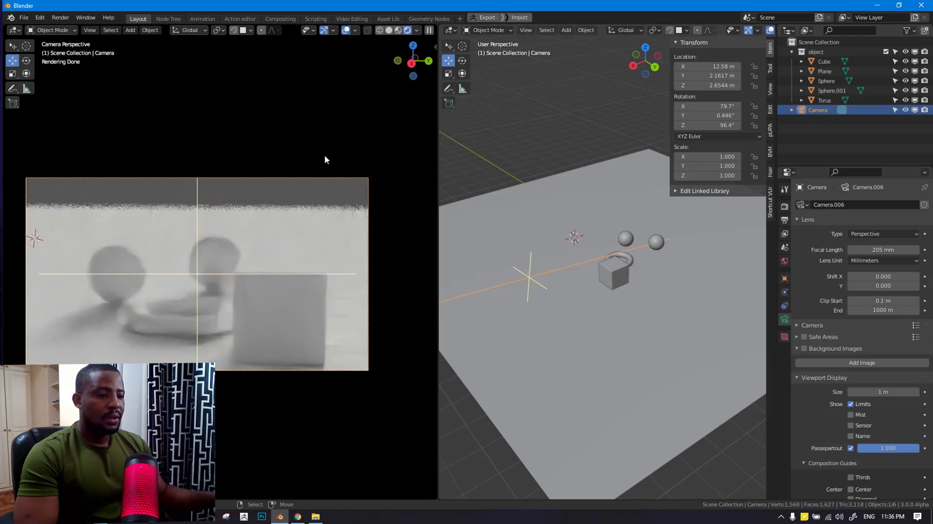
pyautogui.press('z')
pyautogui.click(413, 212)
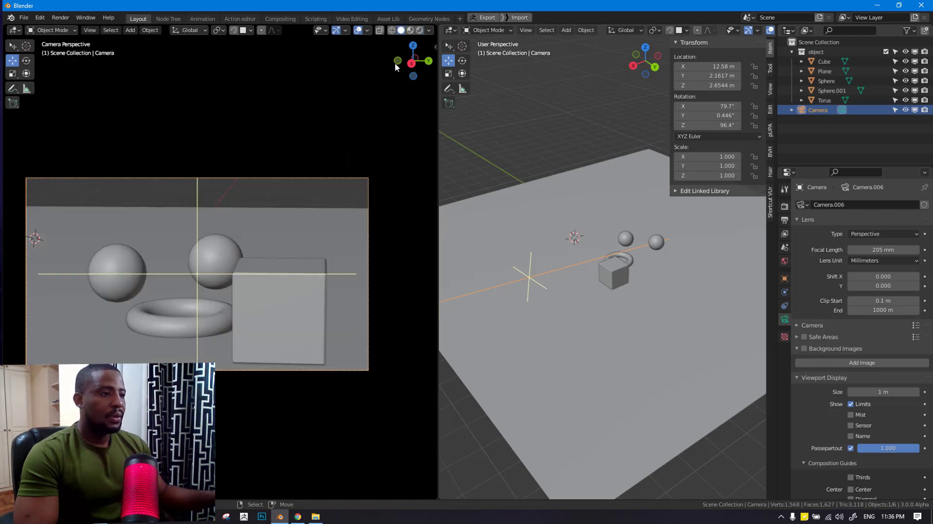
pyautogui.click(419, 30)
pyautogui.click(410, 30)
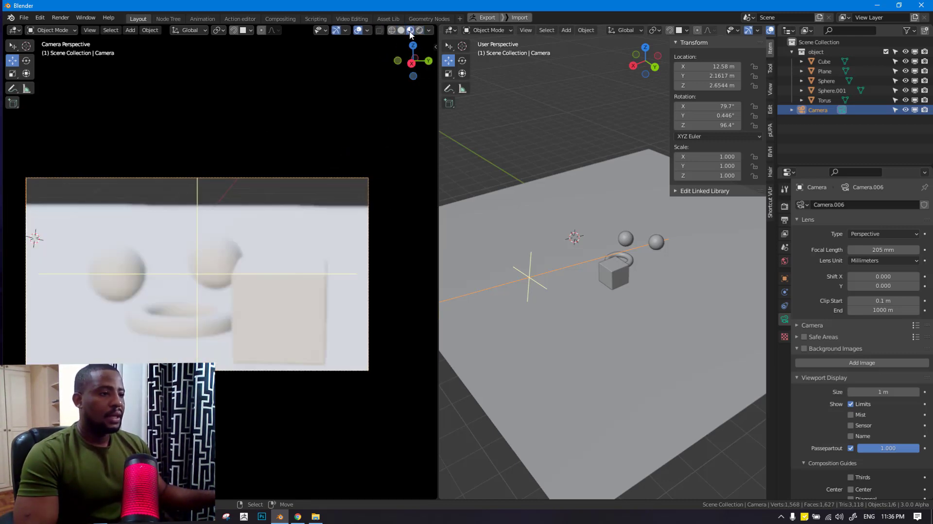
pyautogui.scroll(-1, 373, 203)
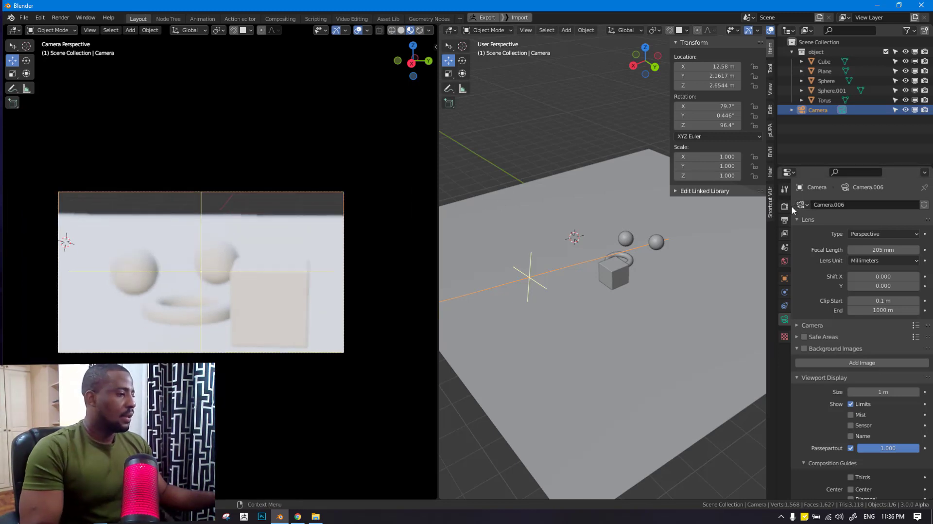
# - Set the render engine to Eevee and look through the camera in the left view
pyautogui.click(784, 205)
pyautogui.click(878, 204)
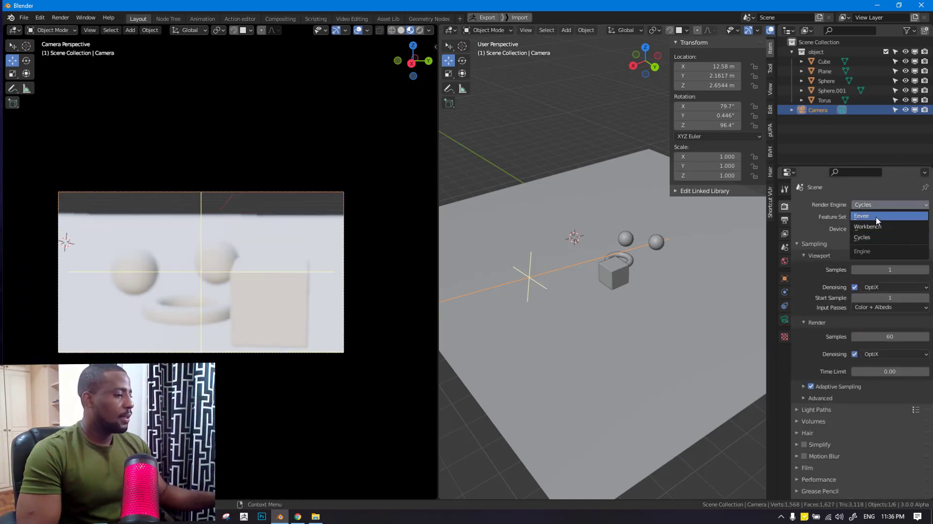
pyautogui.click(872, 217)
pyautogui.click(784, 319)
pyautogui.moveTo(253, 247); pyautogui.dragTo(242, 247, button='middle')
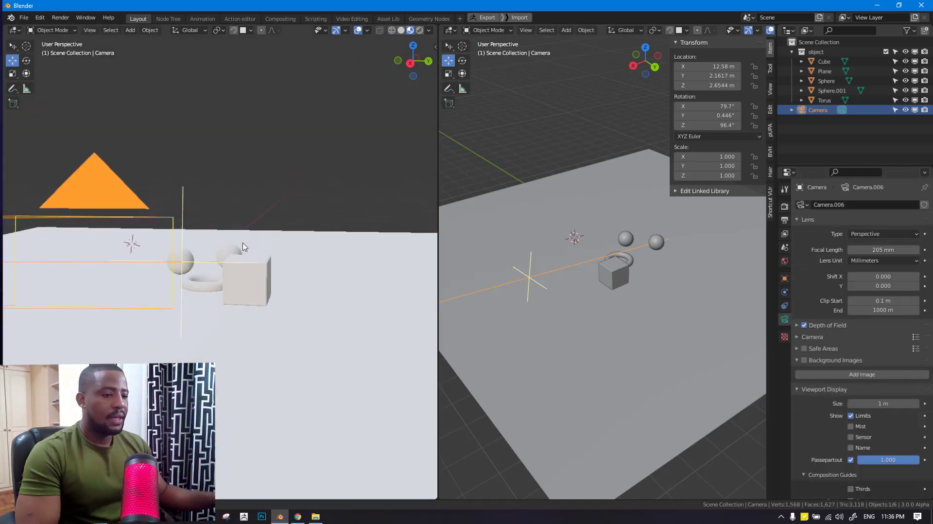
pyautogui.press('KP_0')
# - Give the ground plane a new material with a near-black base colour (value 0.052)
pyautogui.click(288, 233)
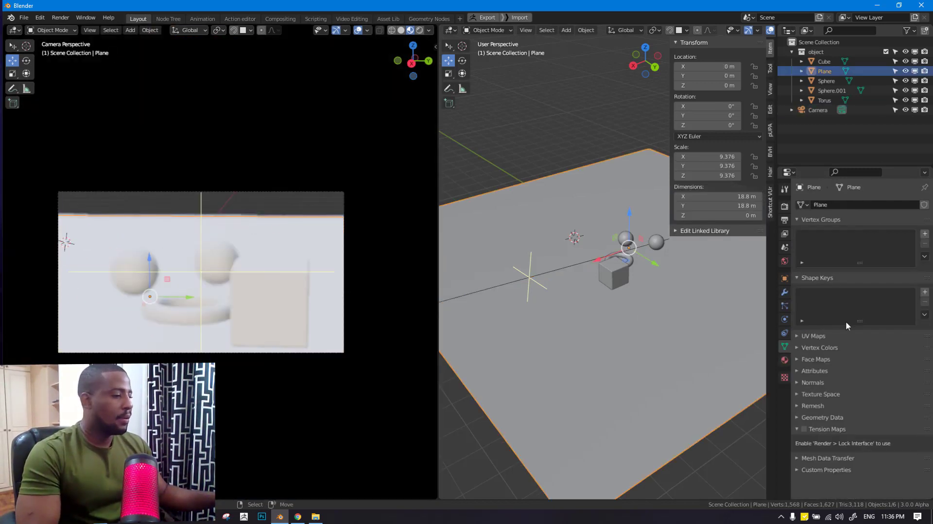
pyautogui.click(784, 359)
pyautogui.click(867, 246)
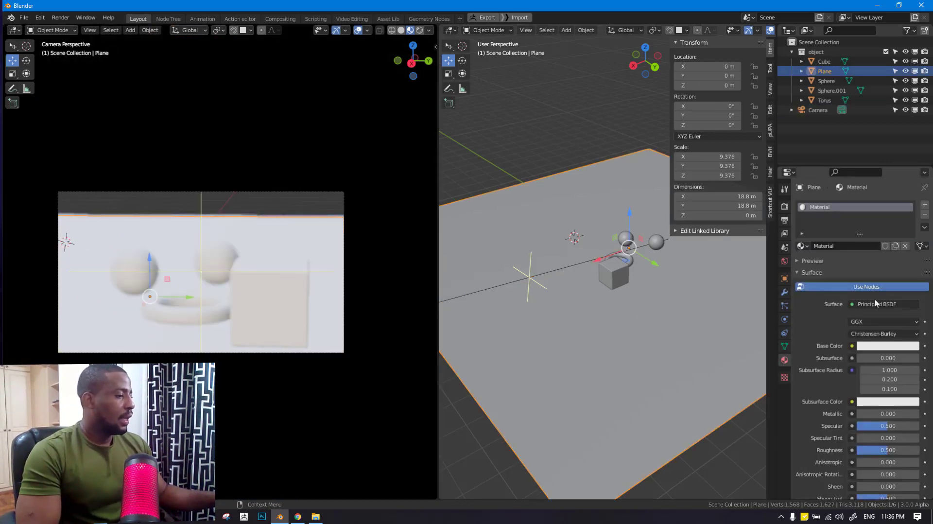
pyautogui.click(881, 346)
pyautogui.moveTo(906, 253); pyautogui.dragTo(905, 286)
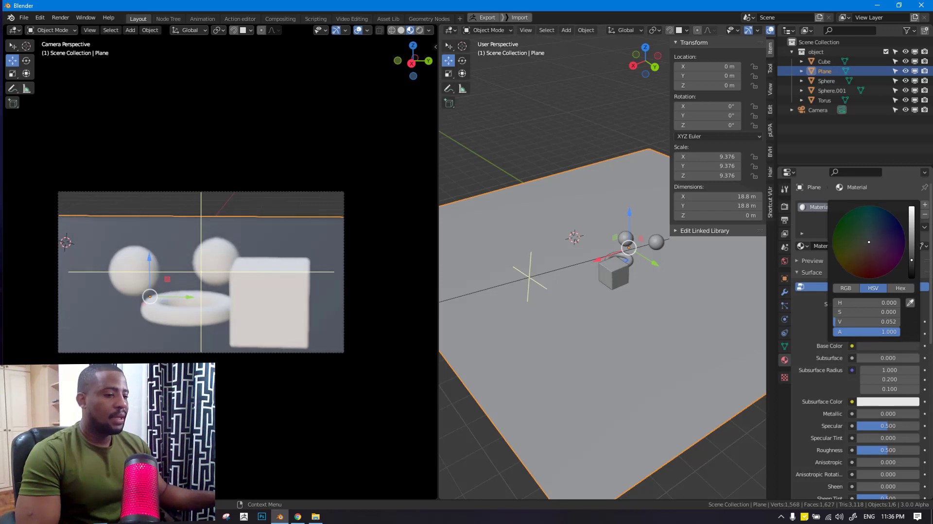
pyautogui.click(505, 312)
# - Move the cube beside the torus and reselect the camera
pyautogui.moveTo(505, 312); pyautogui.dragTo(603, 275, button='middle')
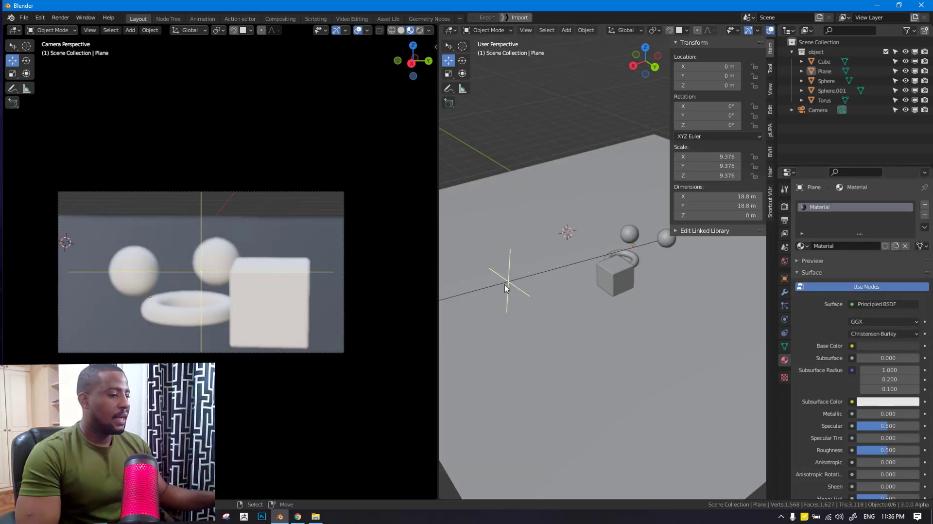
pyautogui.click(505, 284)
pyautogui.moveTo(507, 284); pyautogui.dragTo(478, 257, button='middle')
pyautogui.click(591, 270)
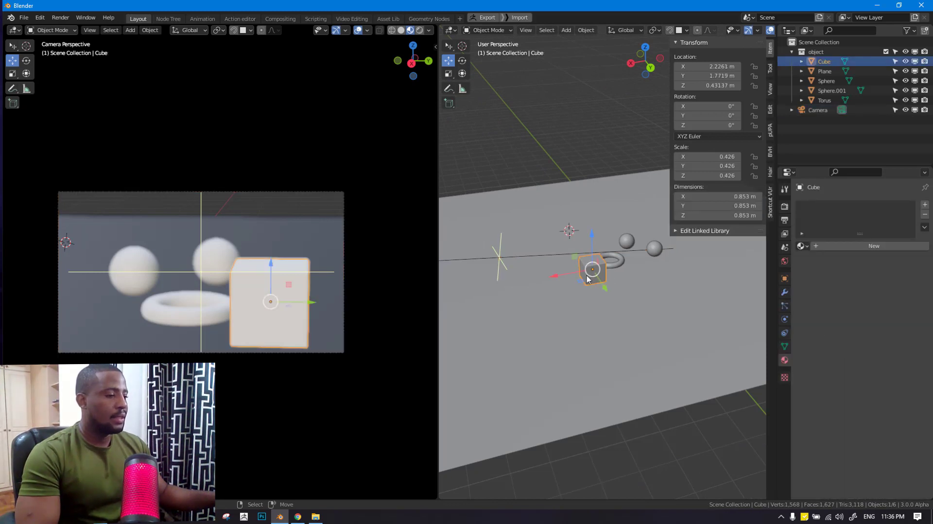
pyautogui.press('g')
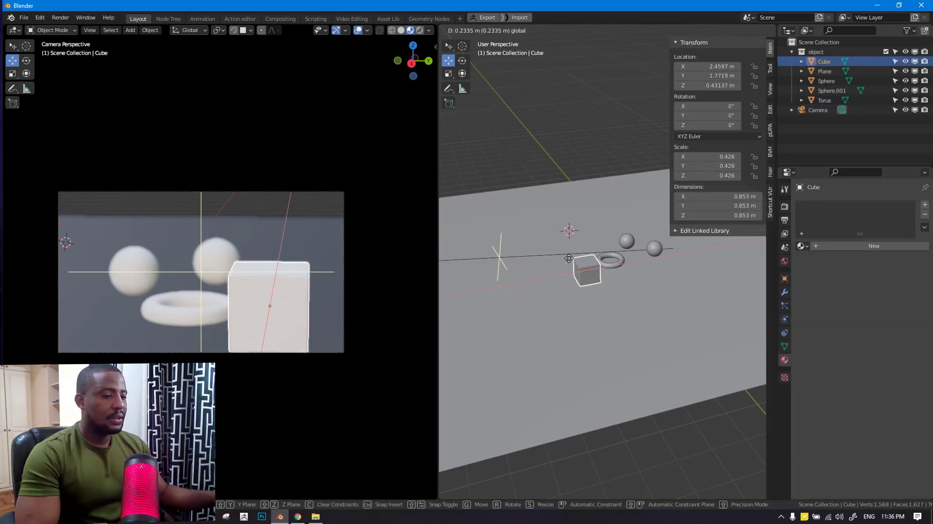
pyautogui.click(585, 264)
pyautogui.click(500, 256)
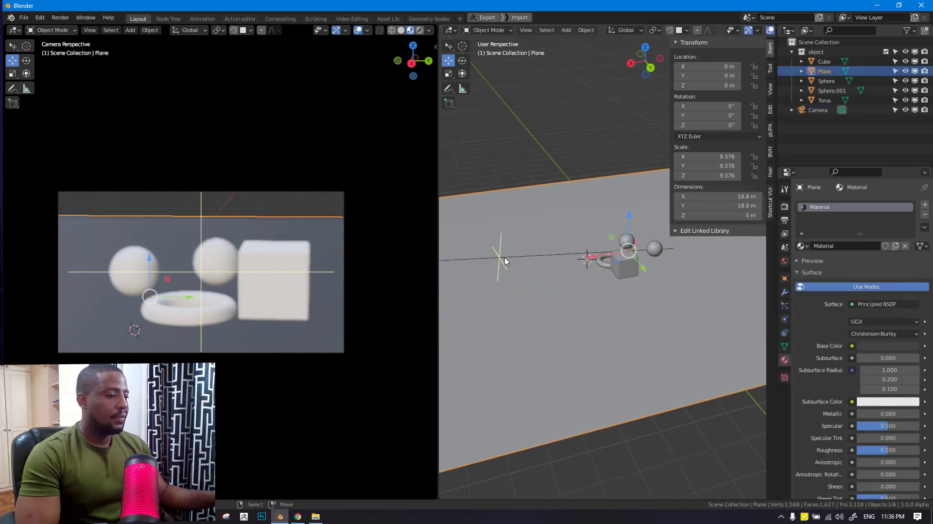
# - Enable the camera's depth of field and set its focus distance to 12 m
pyautogui.click(784, 319)
pyautogui.scroll(-6, 850, 447)
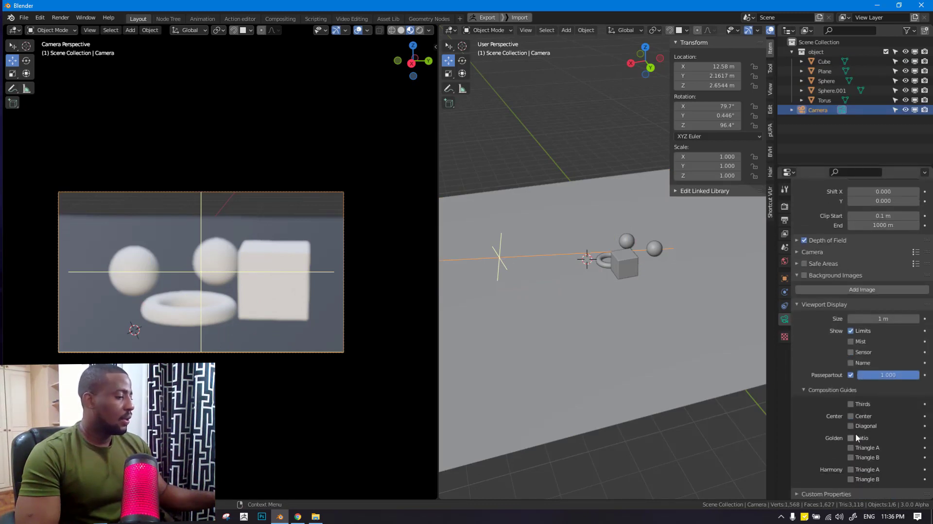
pyautogui.click(815, 307)
pyautogui.click(821, 325)
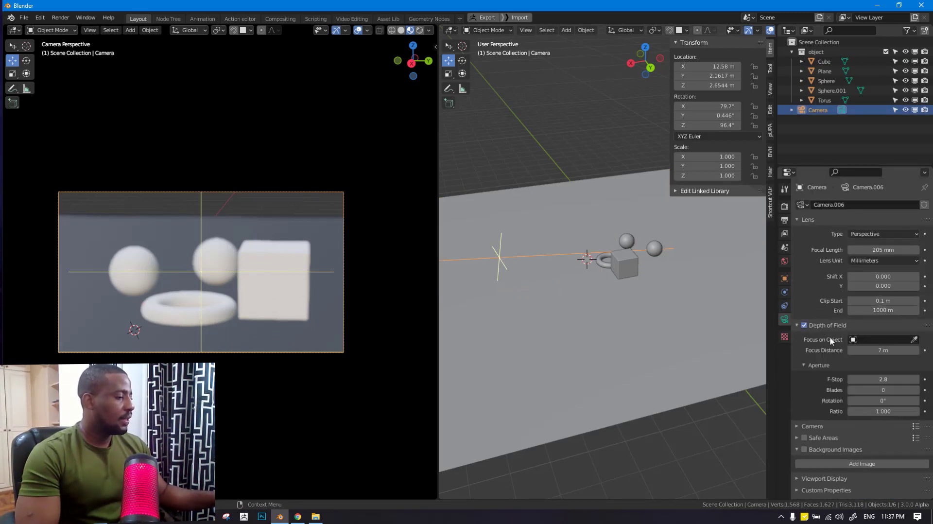
pyautogui.moveTo(898, 350); pyautogui.dragTo(929, 349)
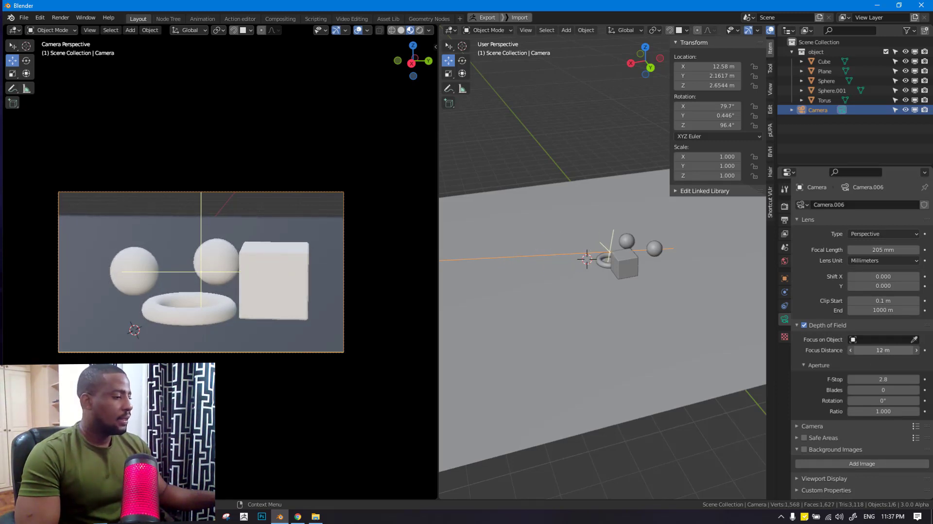
pyautogui.scroll(3, 628, 246)
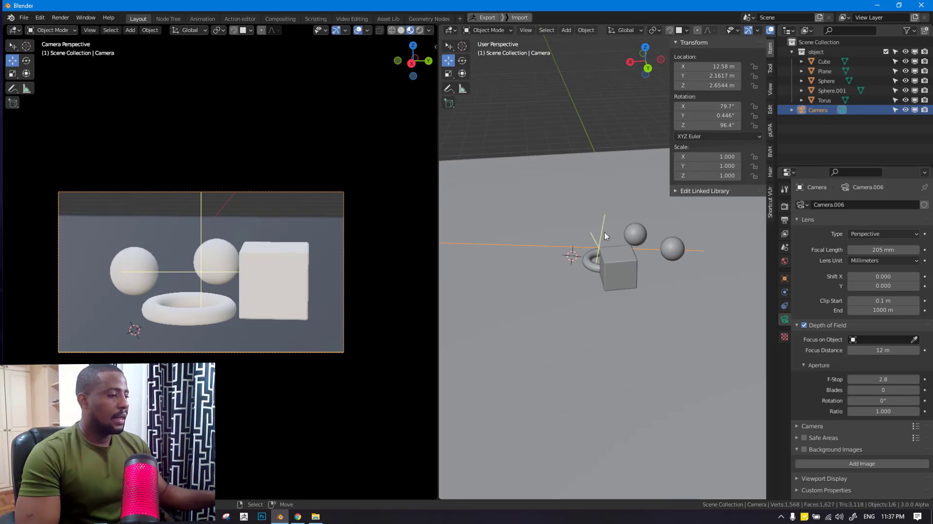
# - Duplicate the cube, then delete the duplicate and reselect the camera
pyautogui.click(600, 274)
pyautogui.hotkey('shift', 'd')
pyautogui.rightClick(599, 274)
pyautogui.press('g')
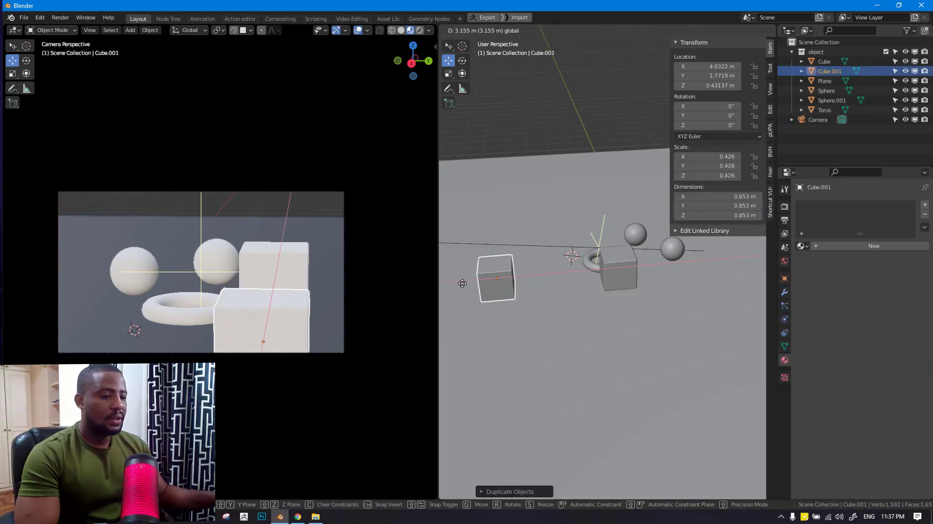
pyautogui.press('x')
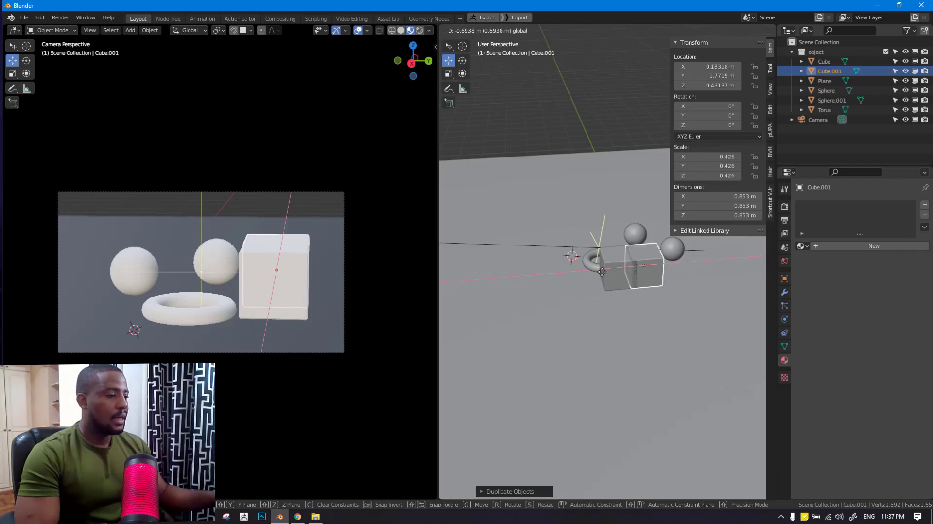
pyautogui.rightClick(731, 258)
pyautogui.press('Delete')
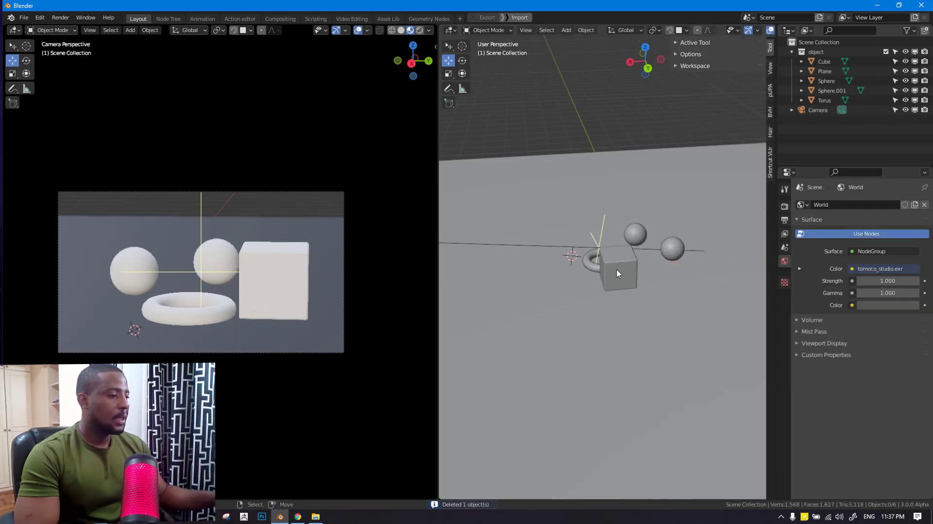
pyautogui.click(617, 269)
pyautogui.moveTo(505, 260)
pyautogui.mouseDown(button='middle')
pyautogui.moveTo(589, 260)
pyautogui.moveTo(495, 246)
pyautogui.mouseUp(button='middle')
pyautogui.click(495, 246)
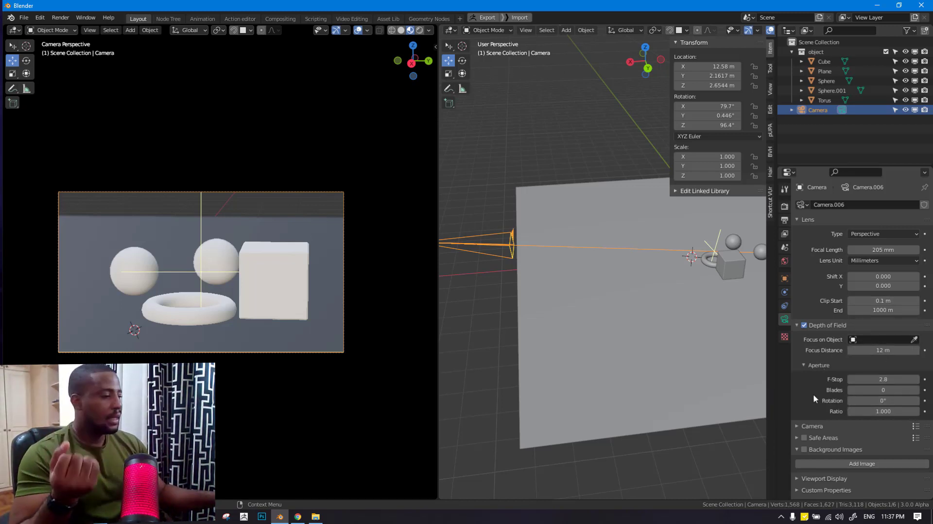
# - Apply the HDTV 1080p preset (1920 × 1080) and raise the resolution scale to 200%
pyautogui.click(784, 206)
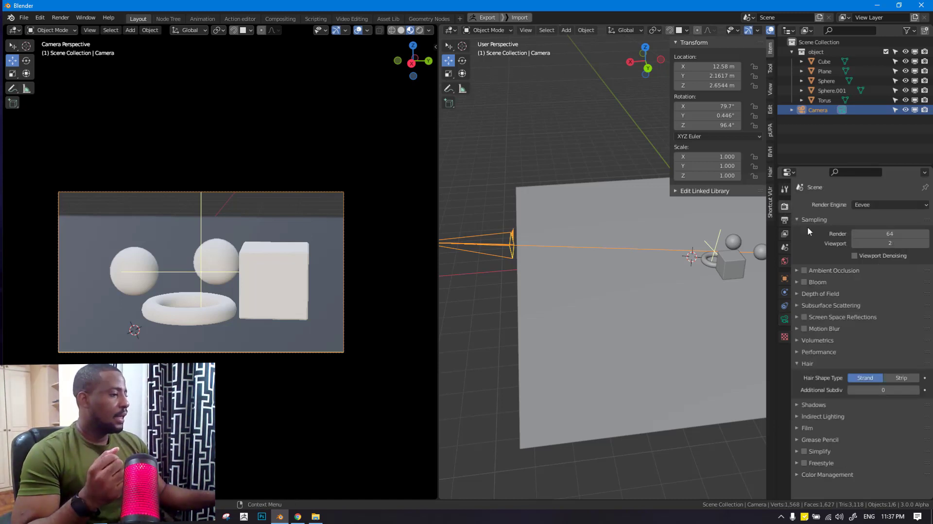
pyautogui.click(784, 220)
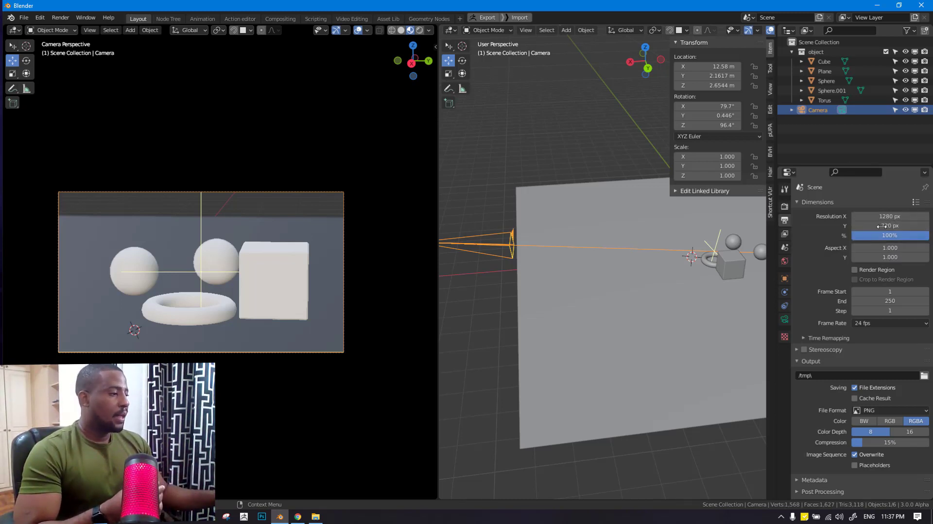
pyautogui.click(915, 201)
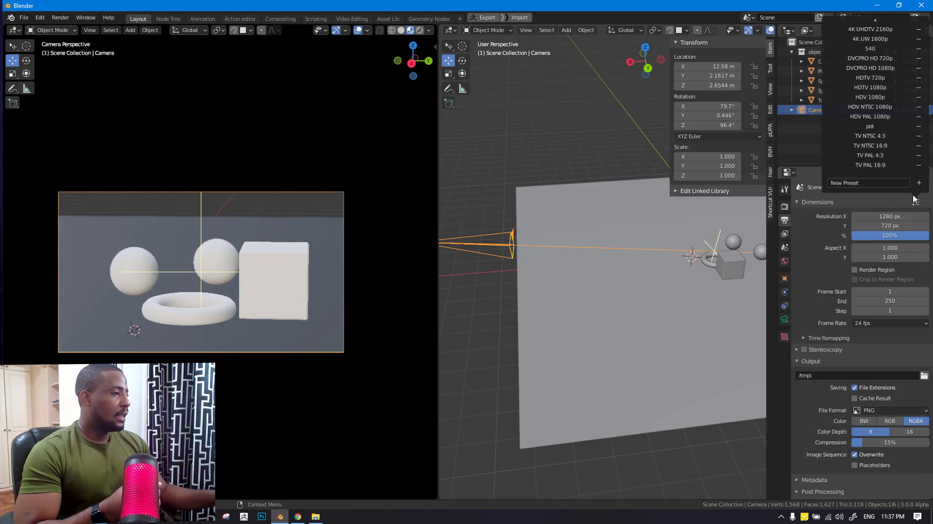
pyautogui.click(869, 86)
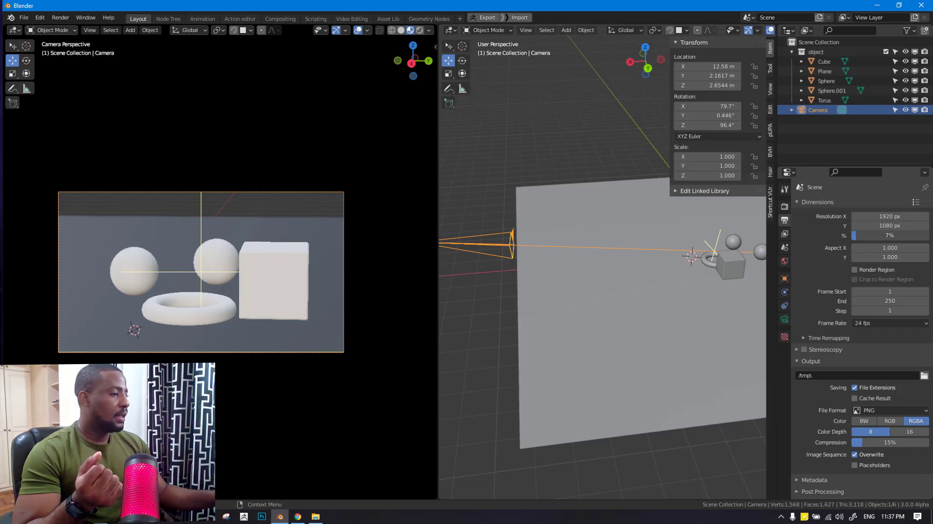
pyautogui.doubleClick(892, 236)
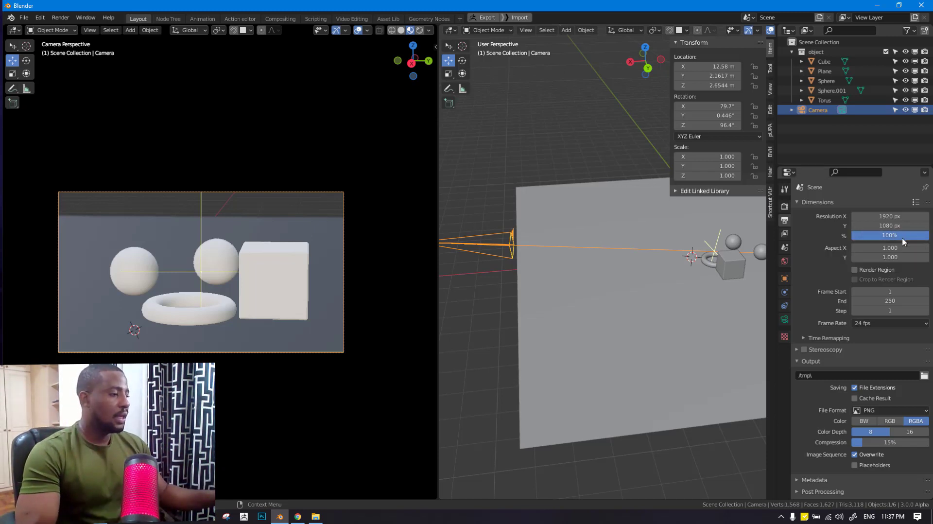
pyautogui.click(889, 235)
pyautogui.write('200')
pyautogui.press('Return')
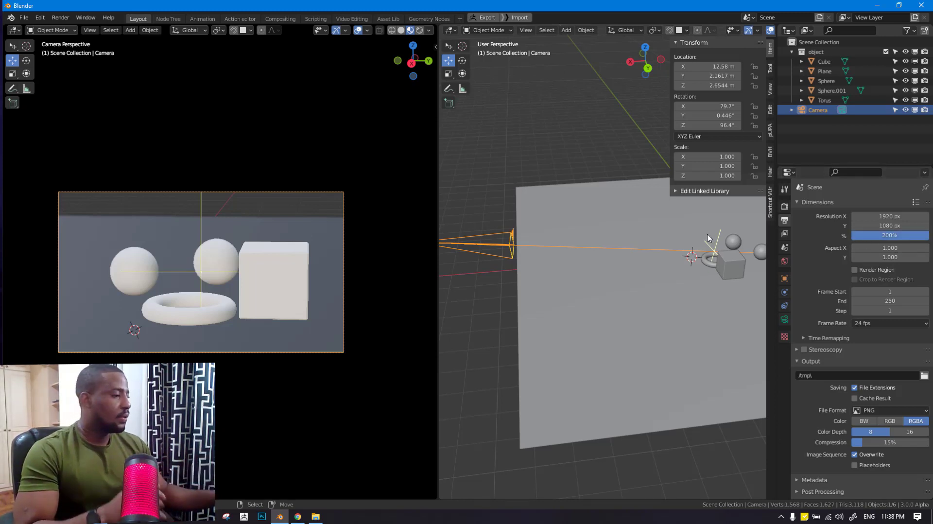
# - Try several camera sensor presets (RED, Fullframe), ending on the 1/1.8 inch sensor
pyautogui.click(784, 293)
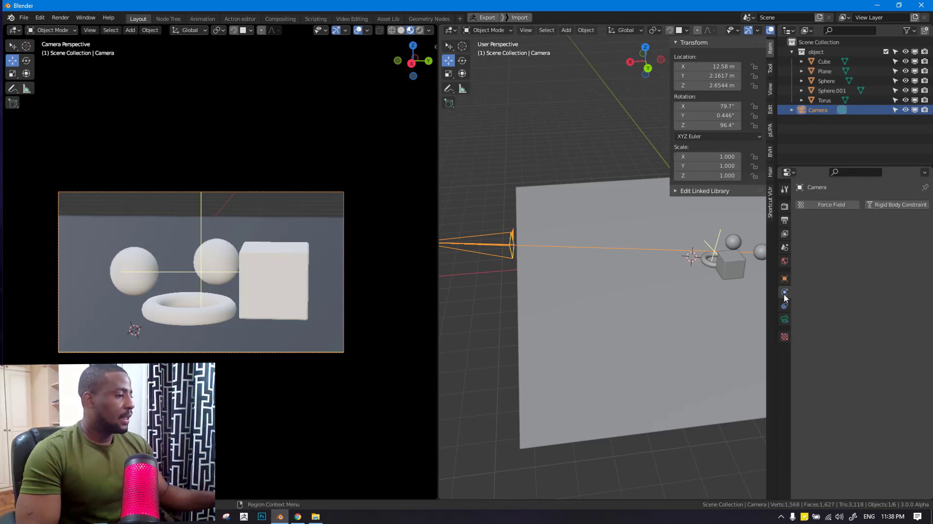
pyautogui.click(784, 306)
pyautogui.click(784, 320)
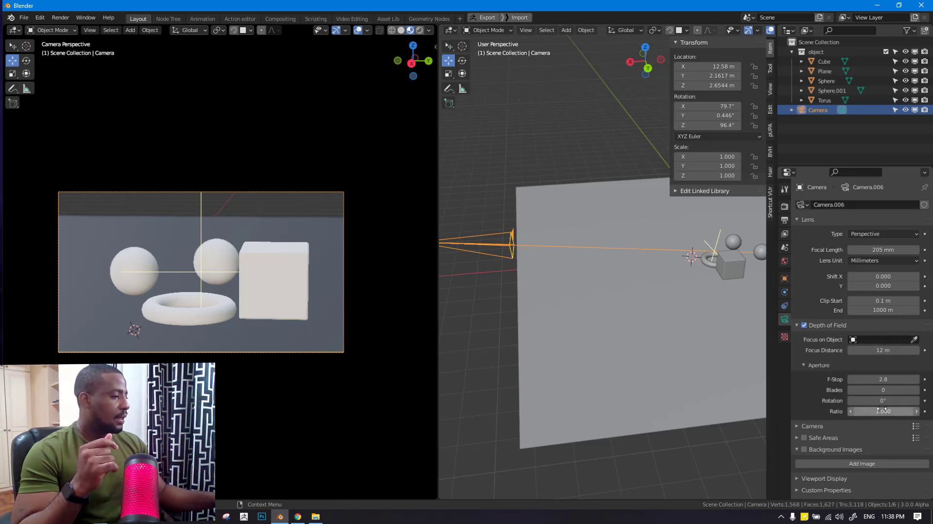
pyautogui.click(915, 426)
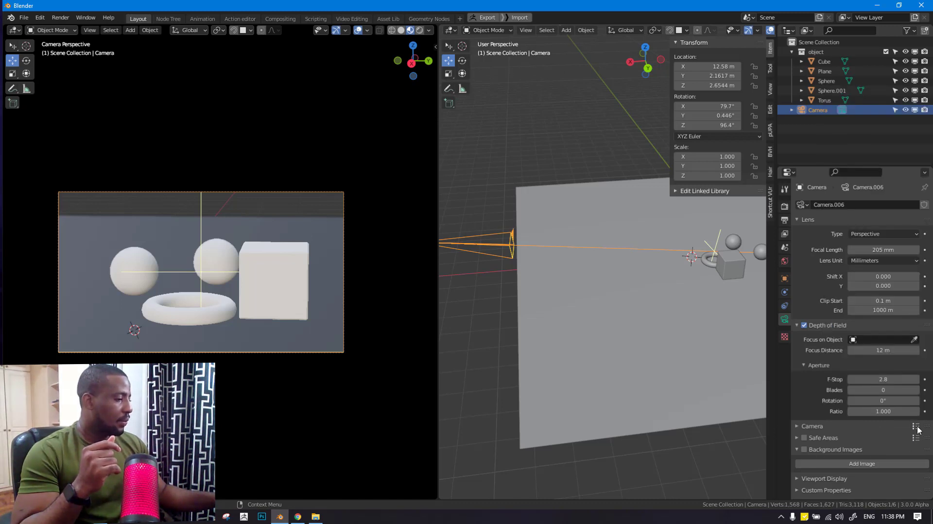
pyautogui.click(915, 426)
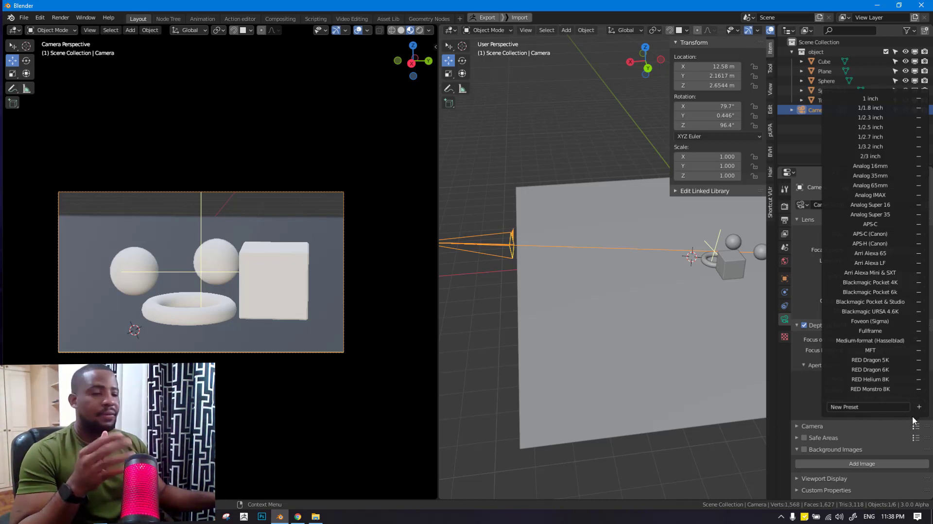
pyautogui.click(869, 166)
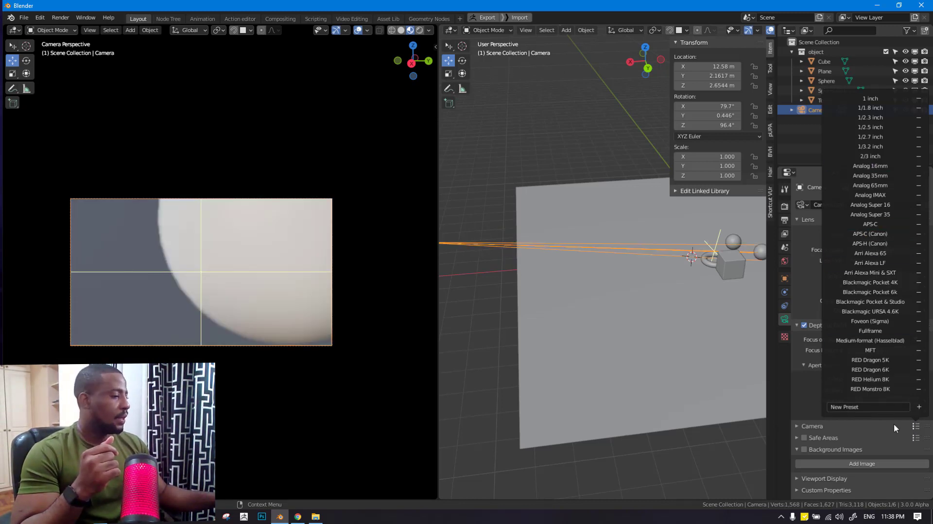
pyautogui.click(870, 360)
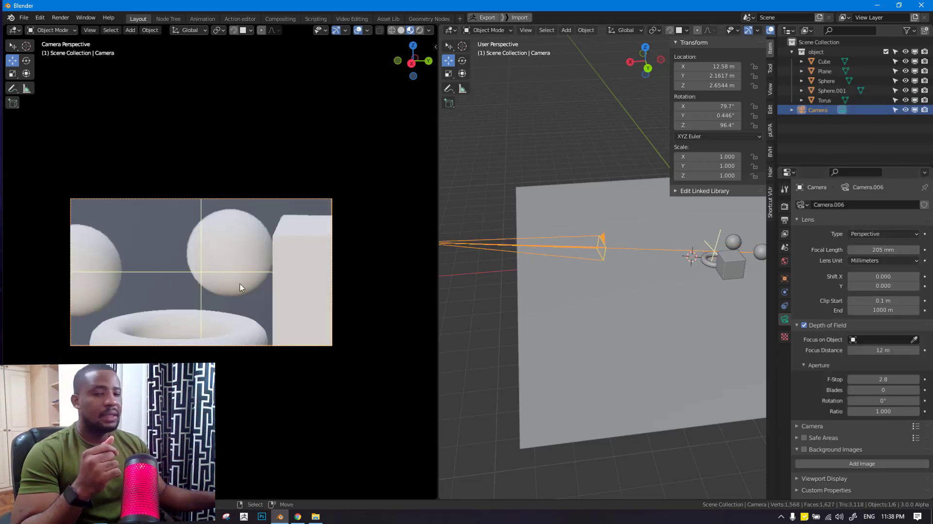
pyautogui.moveTo(645, 290)
pyautogui.mouseDown(button='middle')
pyautogui.moveTo(666, 285)
pyautogui.moveTo(652, 294)
pyautogui.moveTo(645, 285)
pyautogui.mouseUp(button='middle')
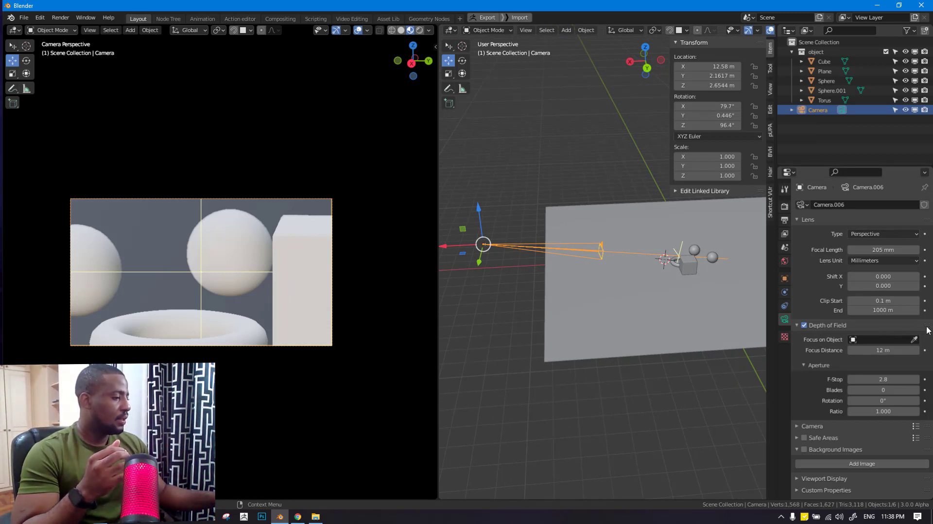
pyautogui.click(915, 426)
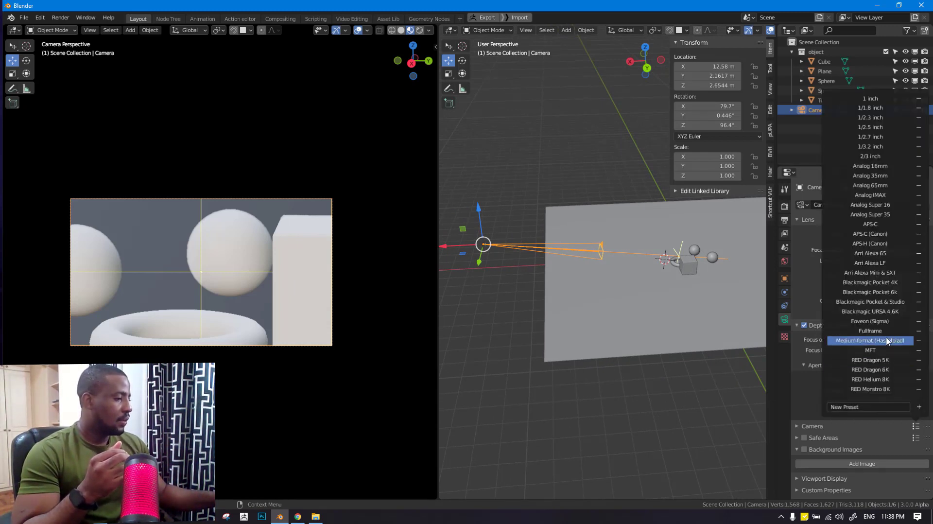
pyautogui.click(874, 330)
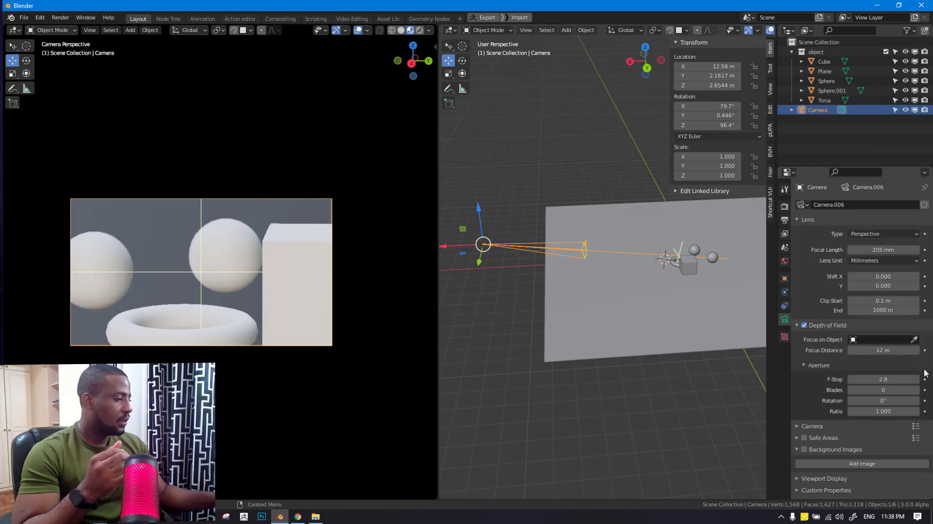
pyautogui.click(915, 425)
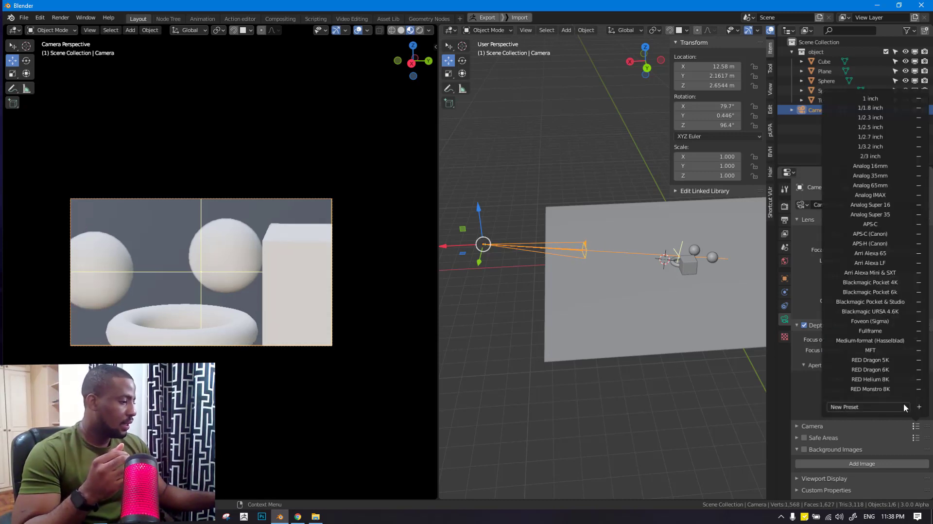
pyautogui.click(875, 106)
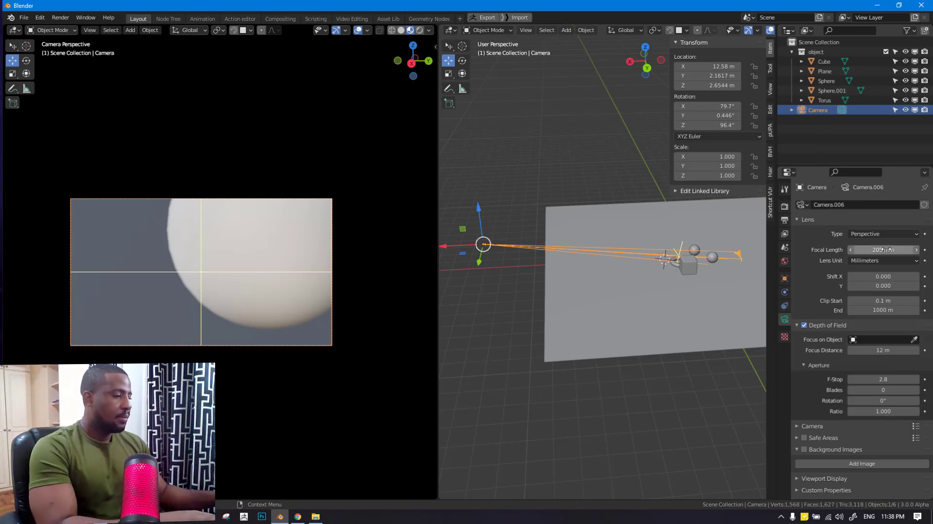
# - Reset the camera's focal length to its 50 mm default
pyautogui.press('BackSpace')
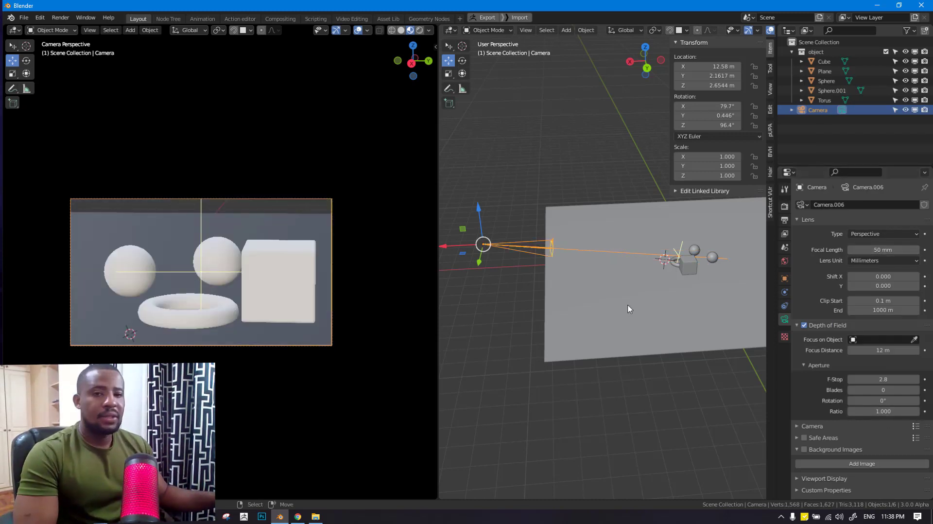
pyautogui.rightClick(859, 250)
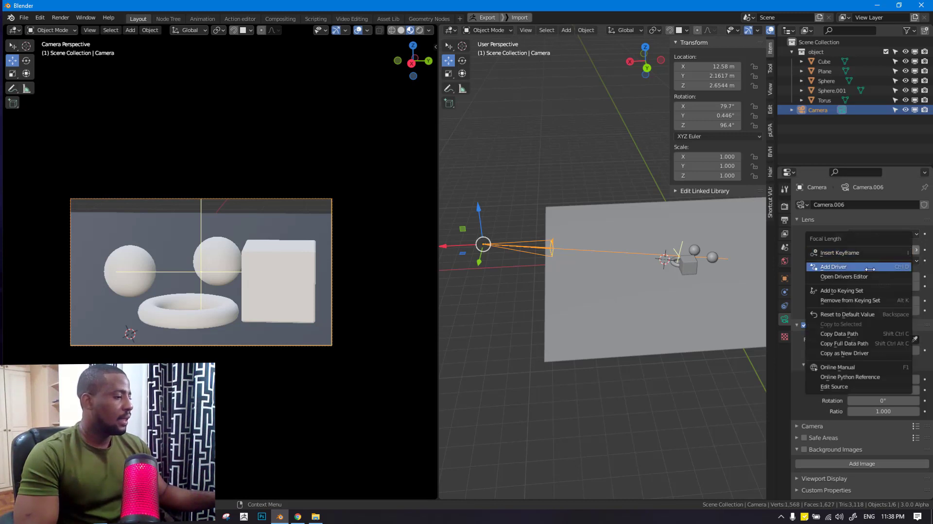
pyautogui.click(854, 314)
pyautogui.moveTo(612, 292); pyautogui.dragTo(712, 277, button='middle')
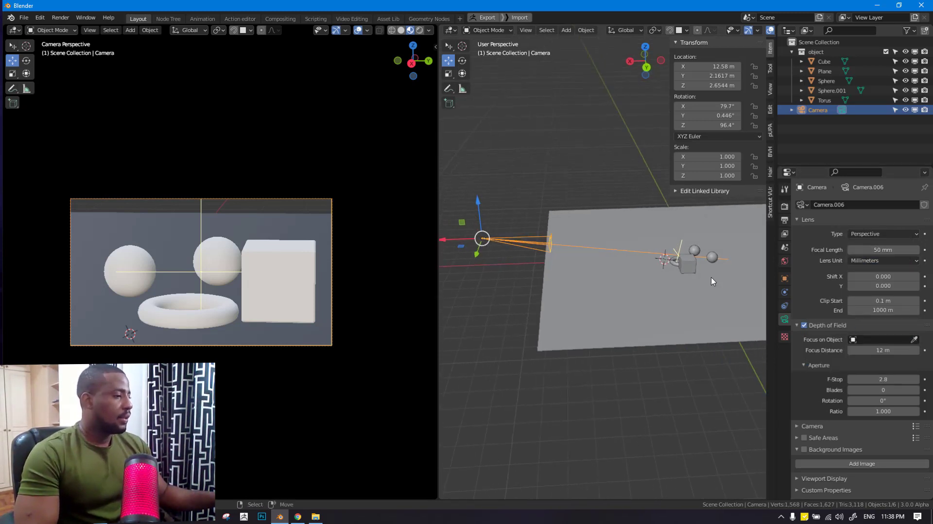
pyautogui.click(784, 206)
pyautogui.moveTo(623, 304); pyautogui.dragTo(673, 292, button='middle')
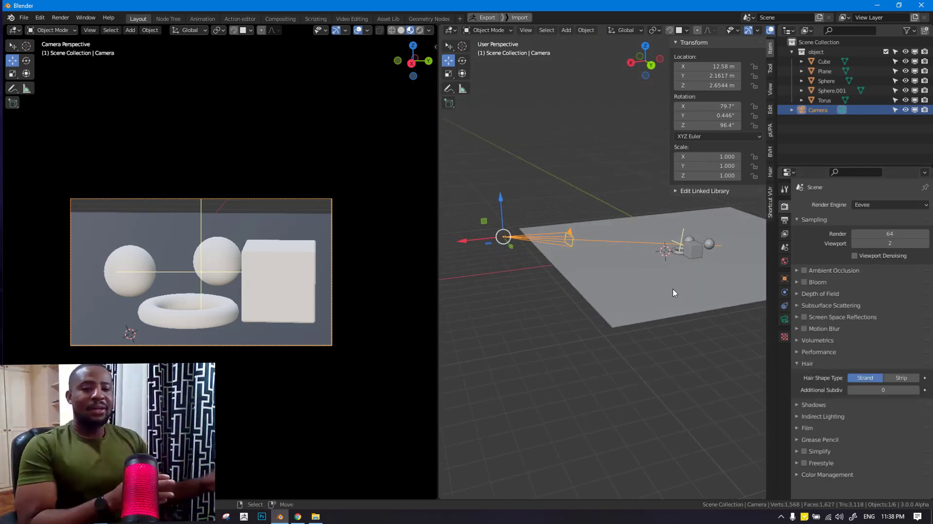